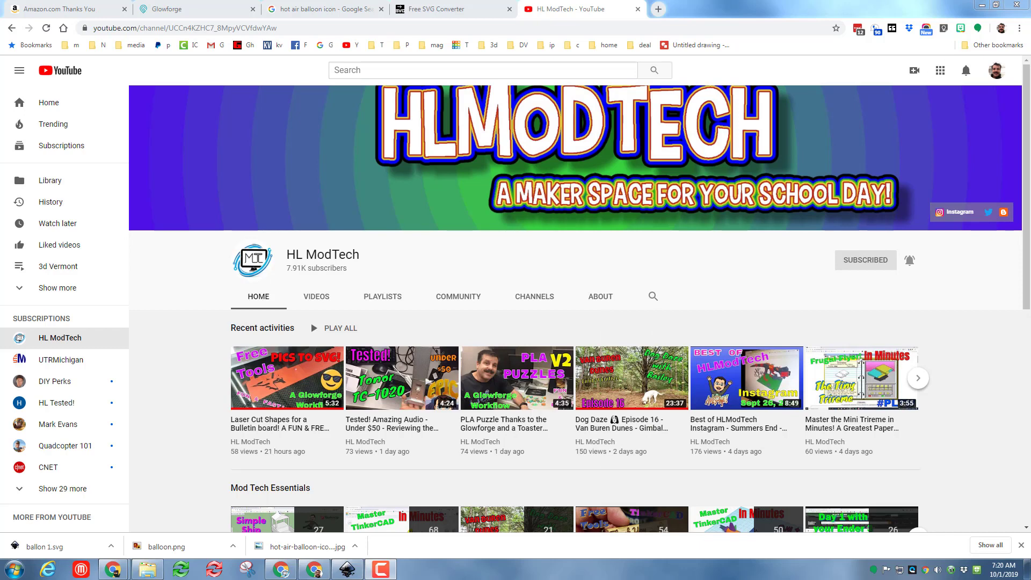
Preview the outline hot air balloon icon with clouds in the Google Images results.
left_click(318, 10)
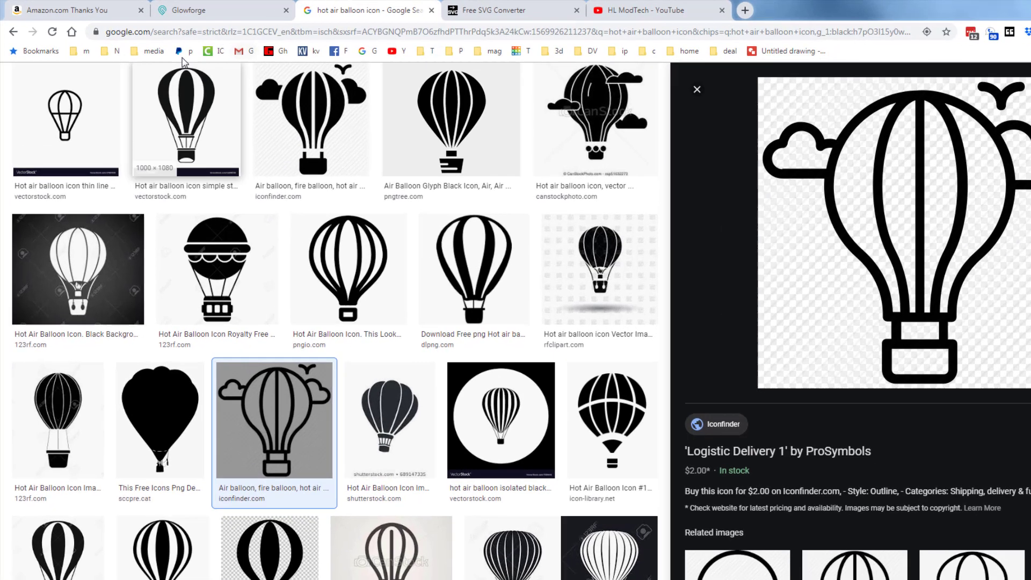
key("Escape")
scroll(160, 73, "up", 3)
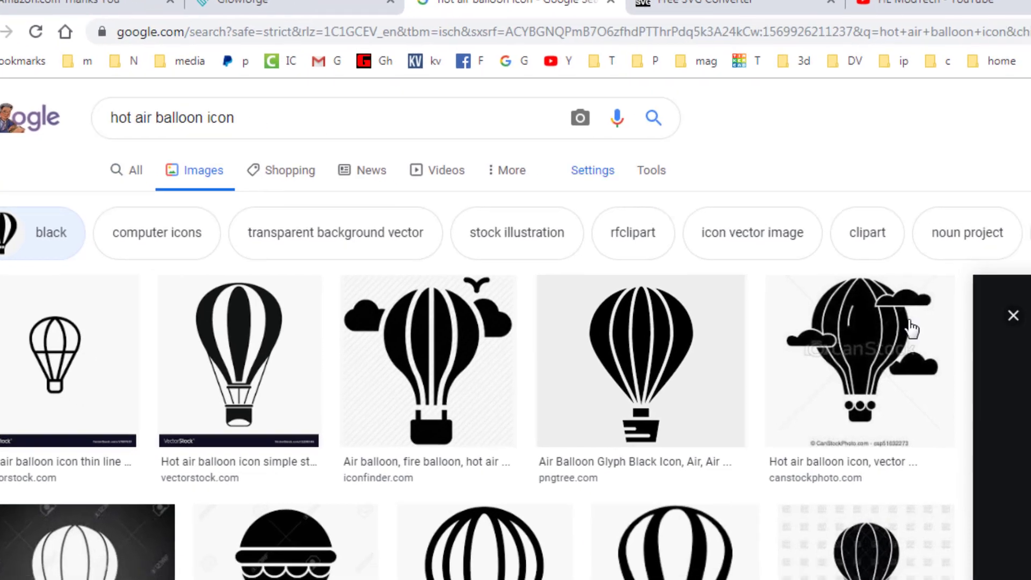
left_click(477, 382)
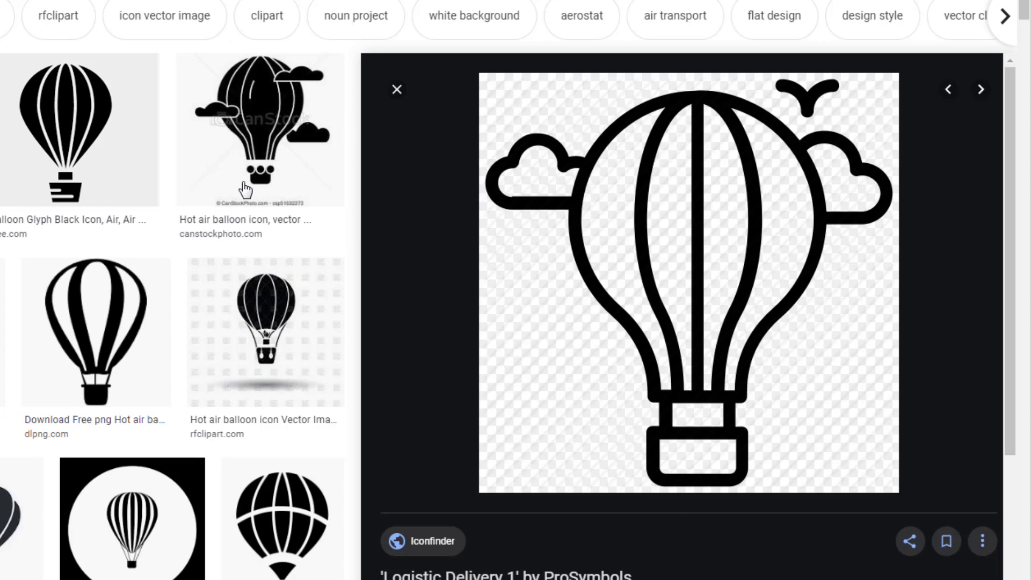
Start saving the balloon image with Save image as, then cancel the dialog.
scroll(507, 203, "down", 3)
right_click(580, 144)
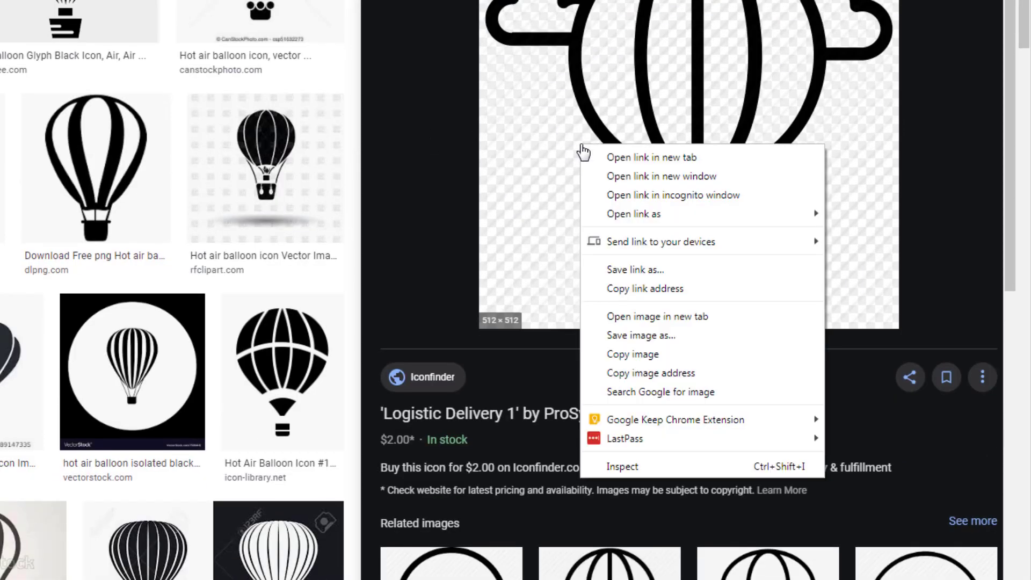
left_click(624, 336)
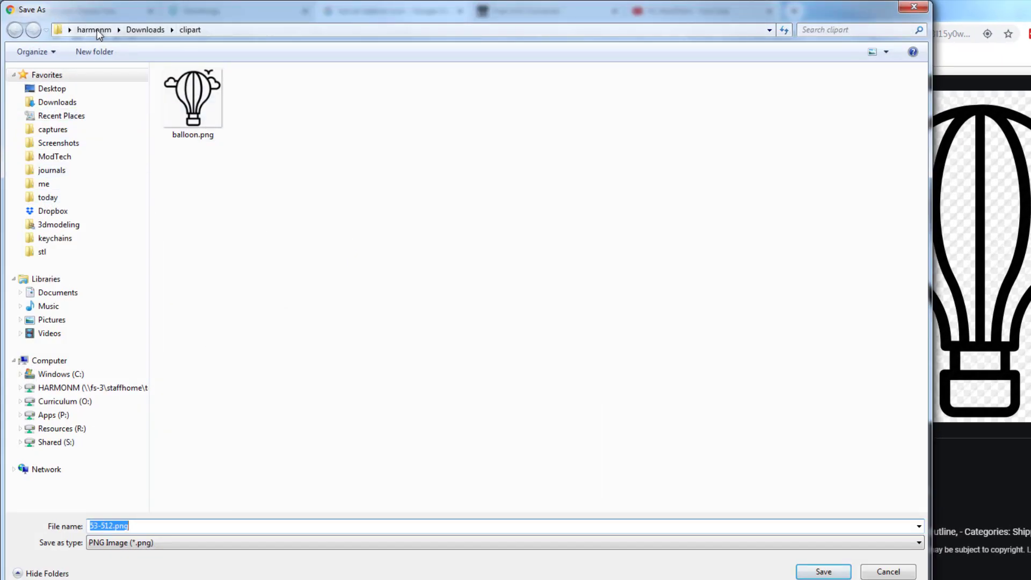
left_click(901, 16)
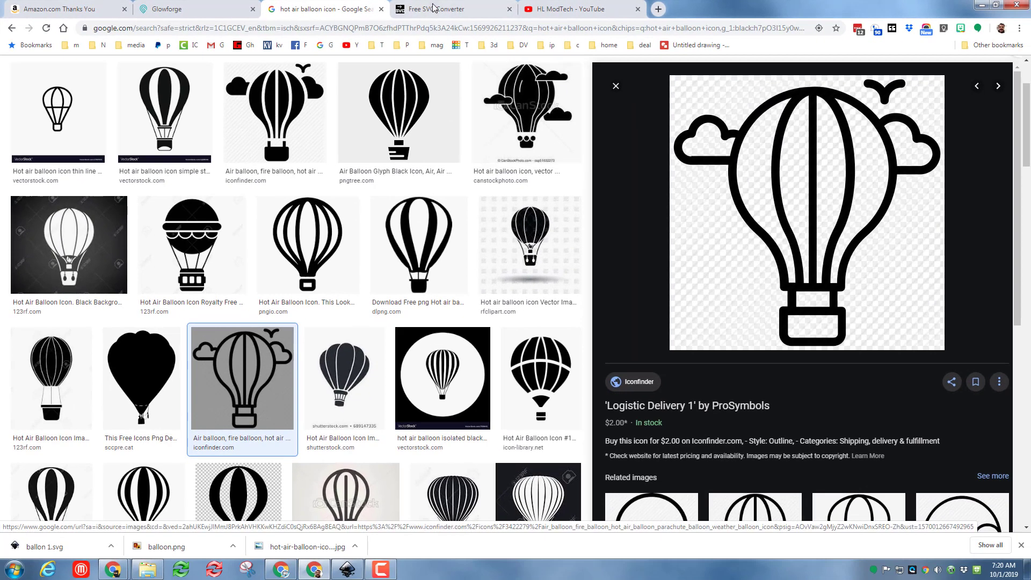
In picsvg, try the Invert #1 and Invert #2 conversion filters on the balloon.
left_click(436, 9)
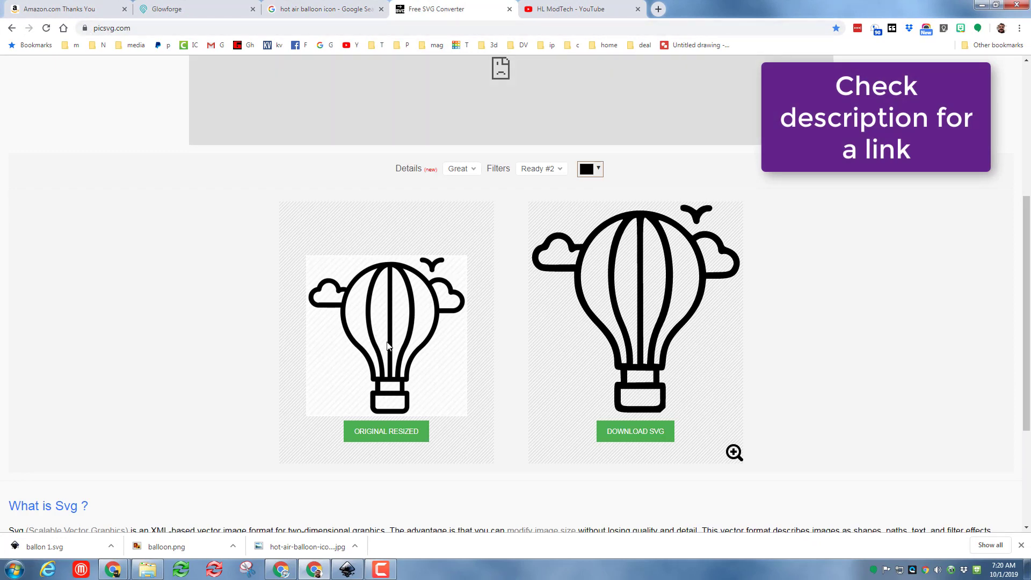
scroll(507, 189, "up", 3)
scroll(523, 181, "down", 1)
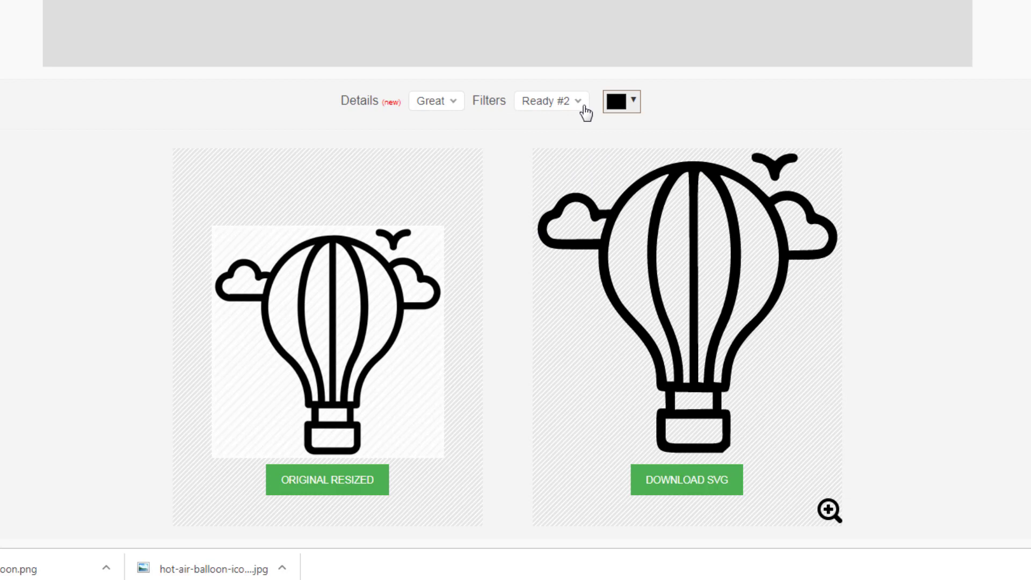
left_click(559, 104)
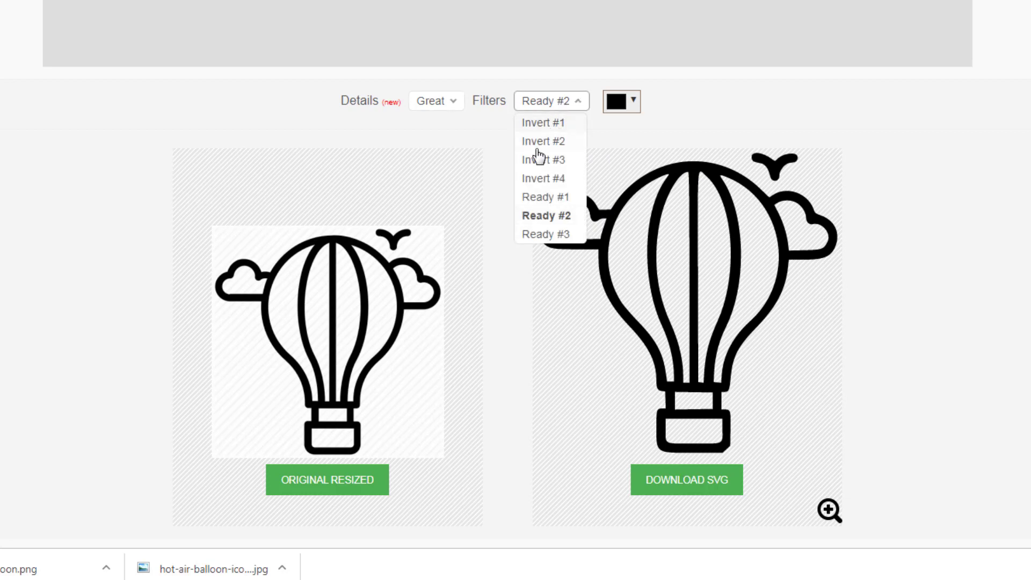
left_click(542, 124)
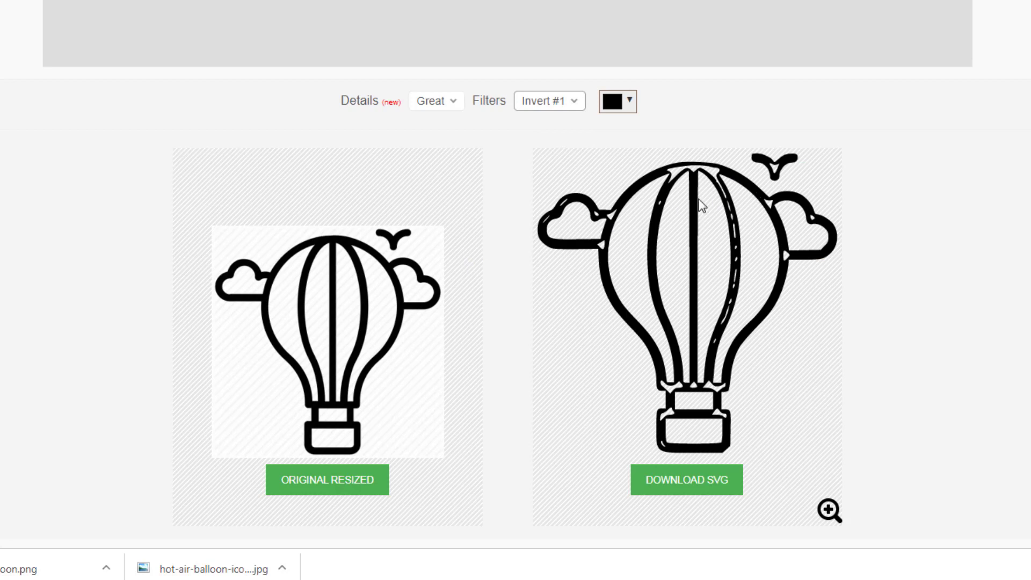
left_click(535, 107)
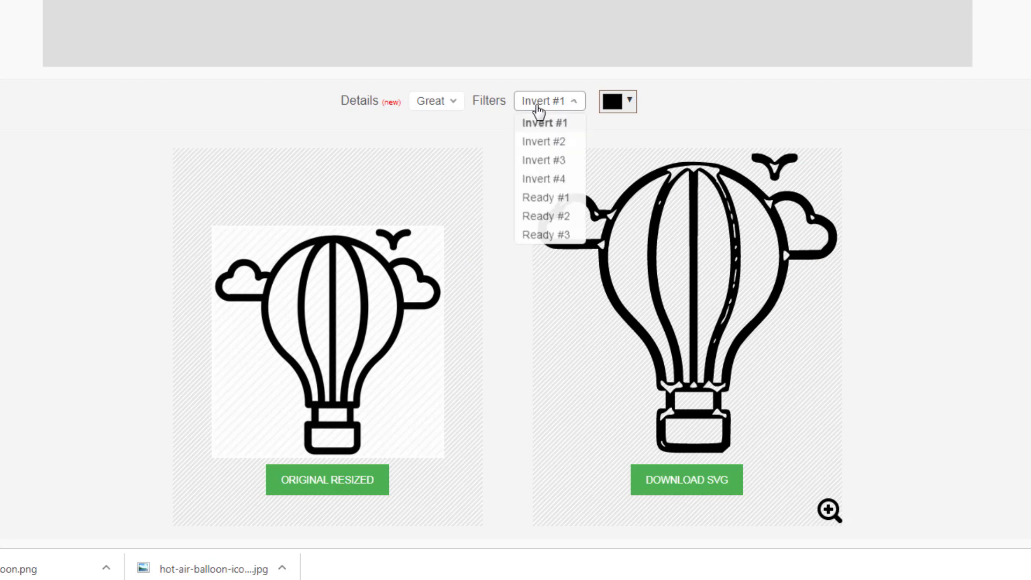
left_click(544, 142)
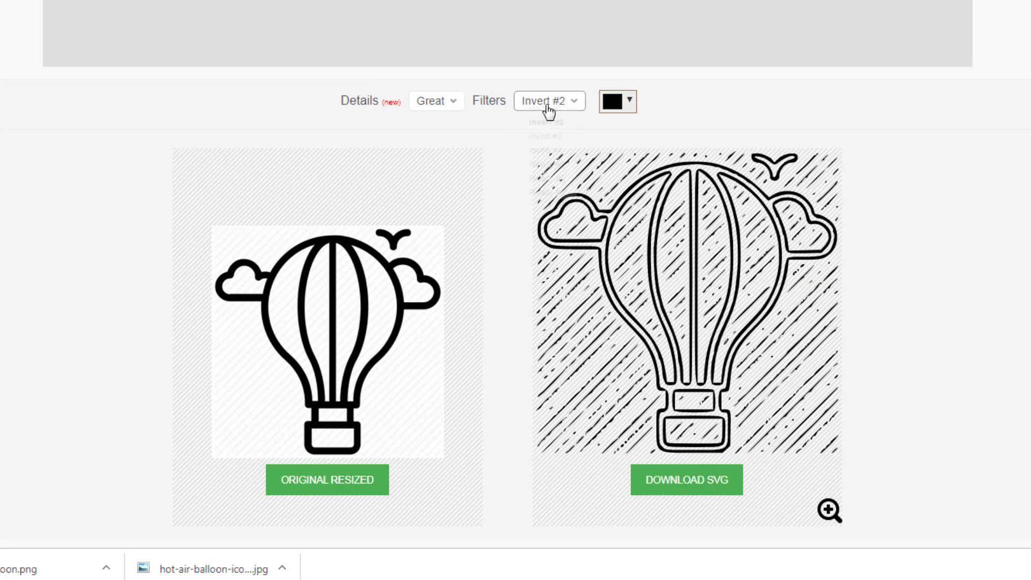
Set picsvg Details to Strong and the filter to Ready #2.
left_click(432, 107)
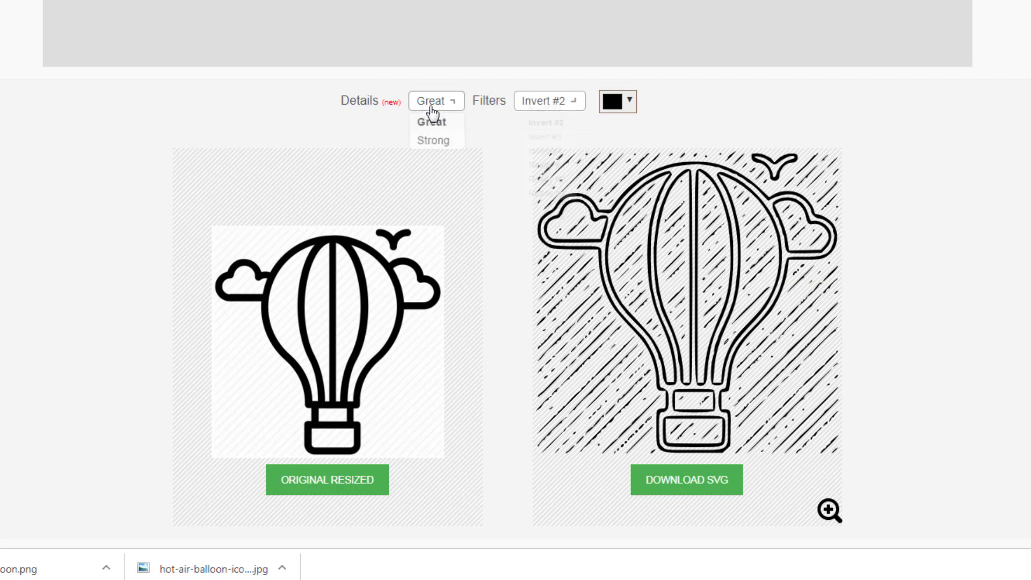
left_click(436, 141)
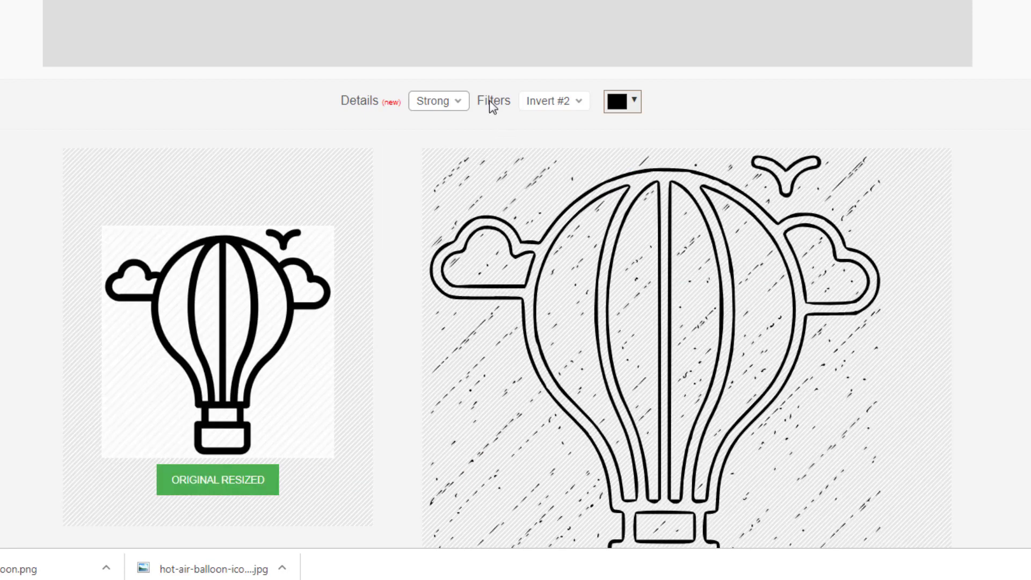
left_click(561, 101)
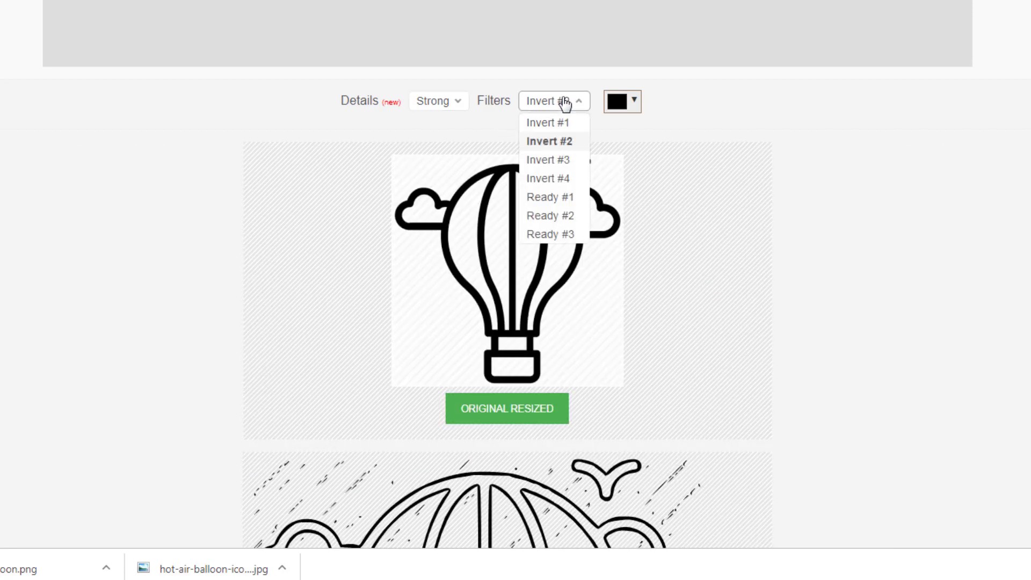
left_click(550, 216)
Start downloading the converted balloon SVG, then cancel the save.
scroll(510, 198, "down", 3)
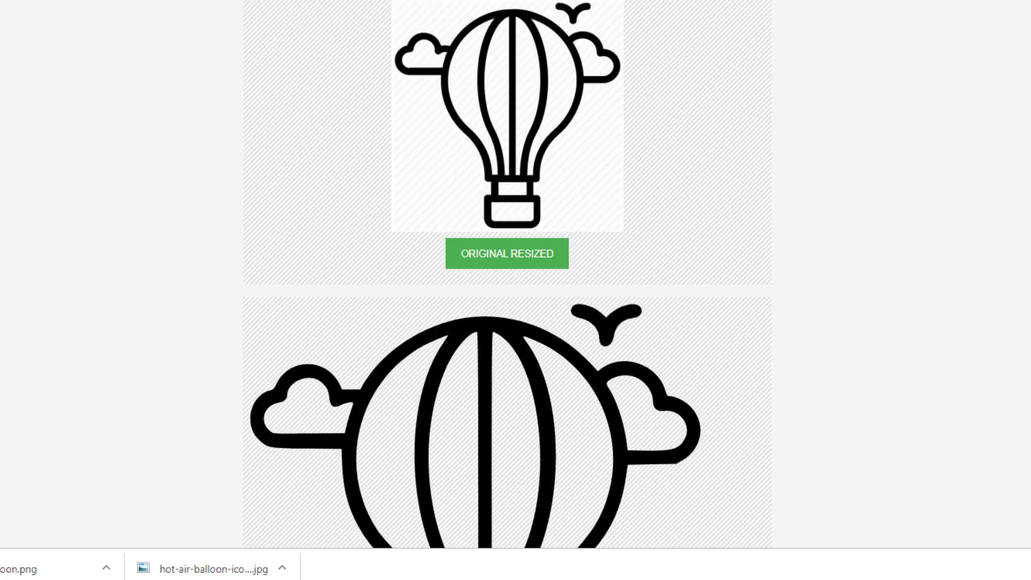
scroll(510, 253, "down", 3)
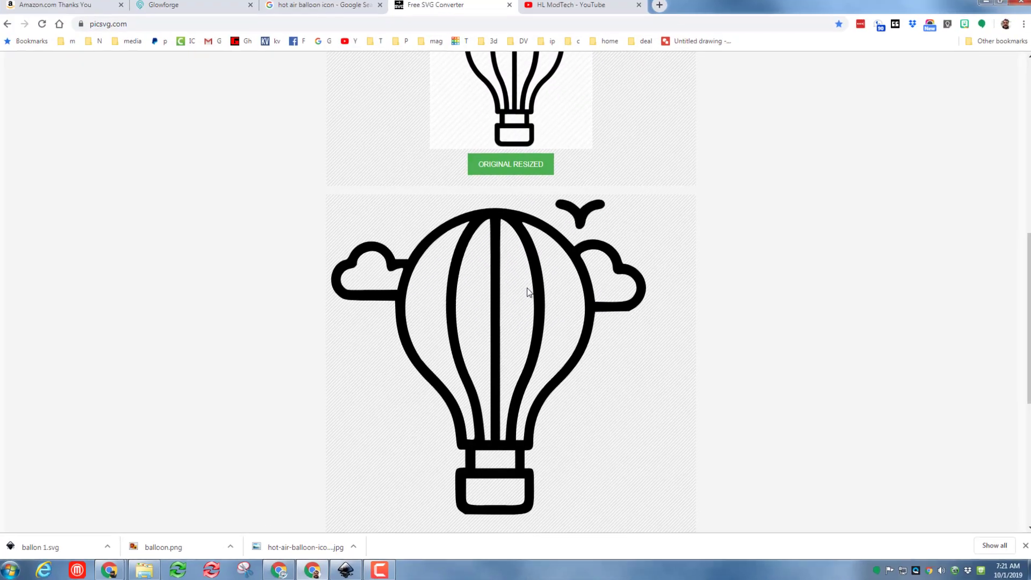
scroll(490, 286, "down", 3)
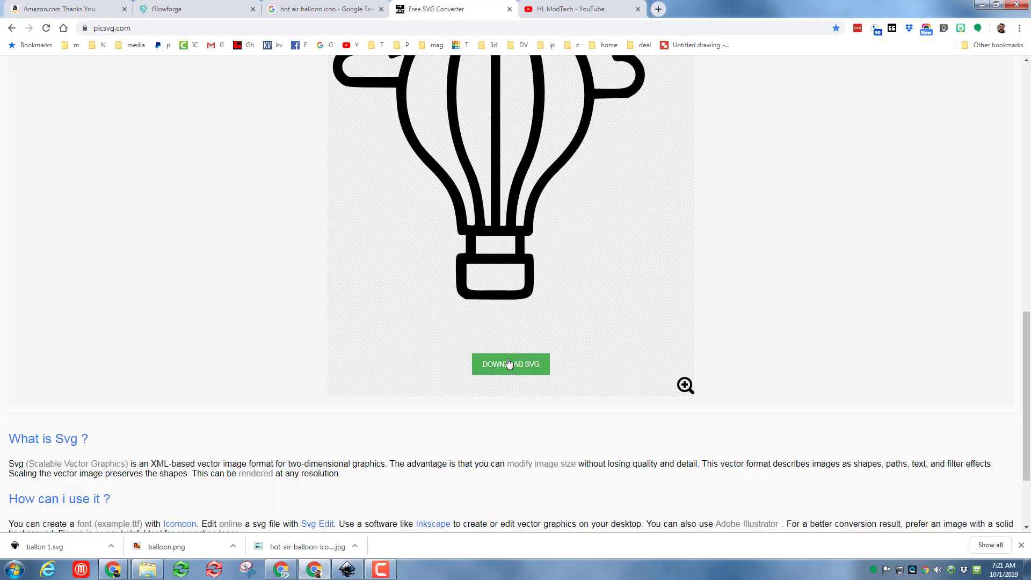
left_click(478, 352)
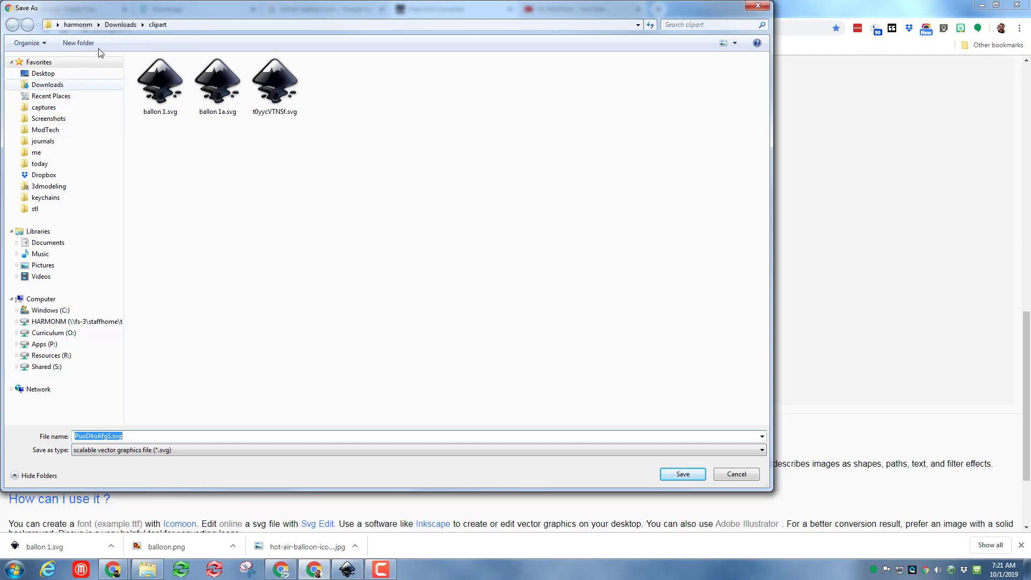
left_click(736, 474)
Open ballon 1.svg from the clipart folder in Inkscape and select the balloon drawing.
key("alt+Tab")
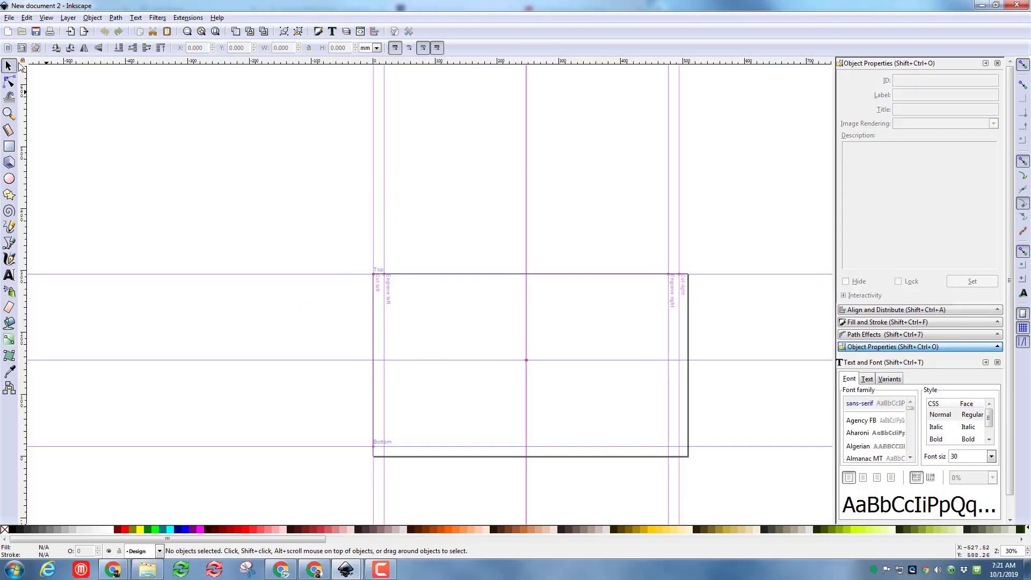
left_click(10, 18)
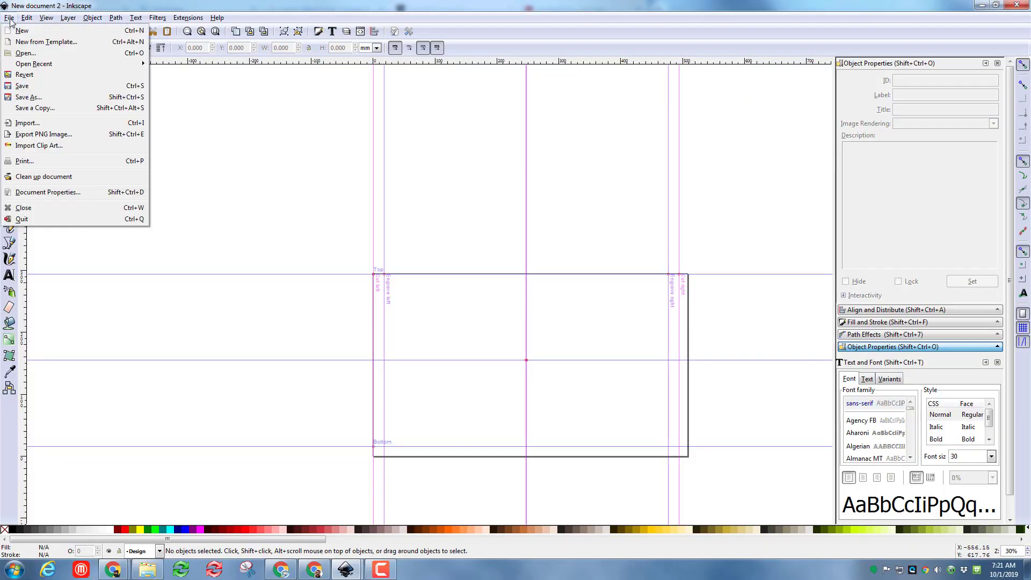
left_click(24, 50)
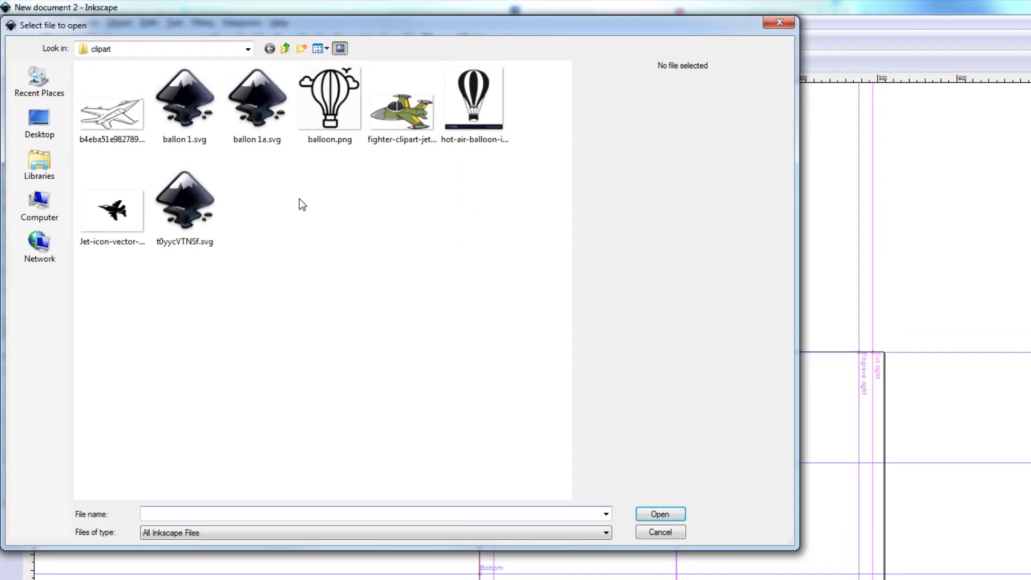
left_click(168, 105)
double_click(176, 115)
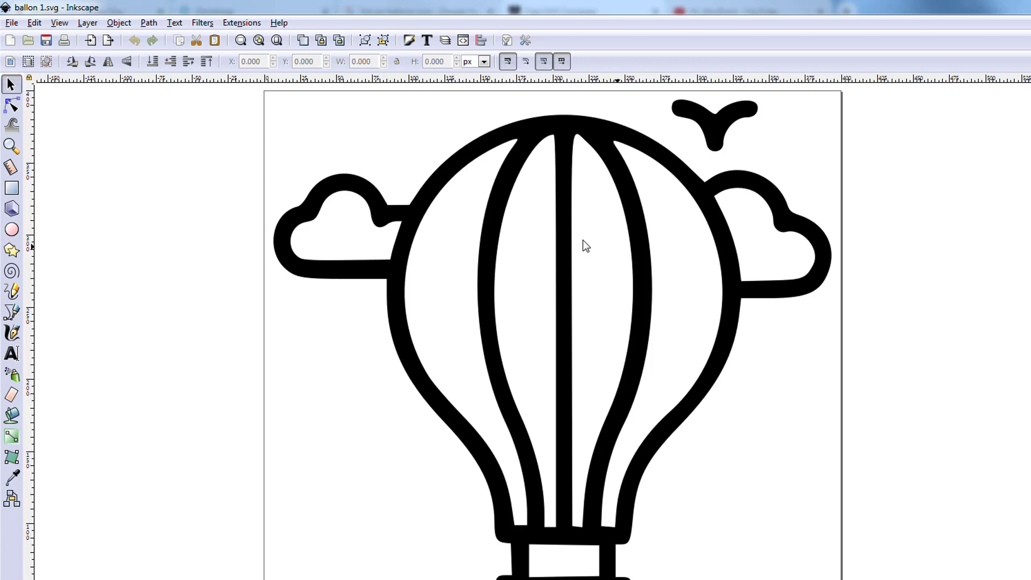
left_click(628, 157)
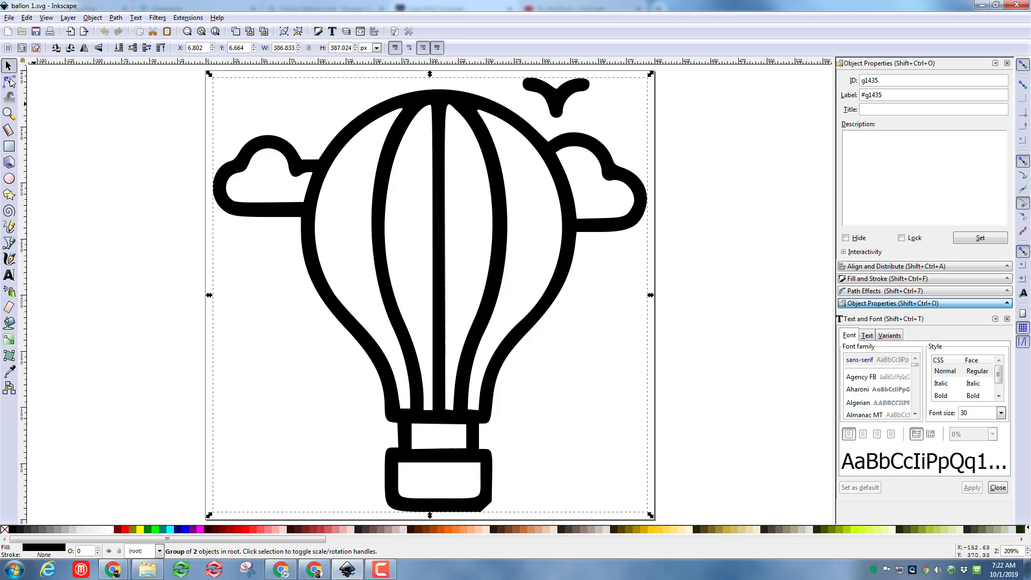
With the Node tool, delete the balloon's upper and lower rib nodes.
left_click(9, 81)
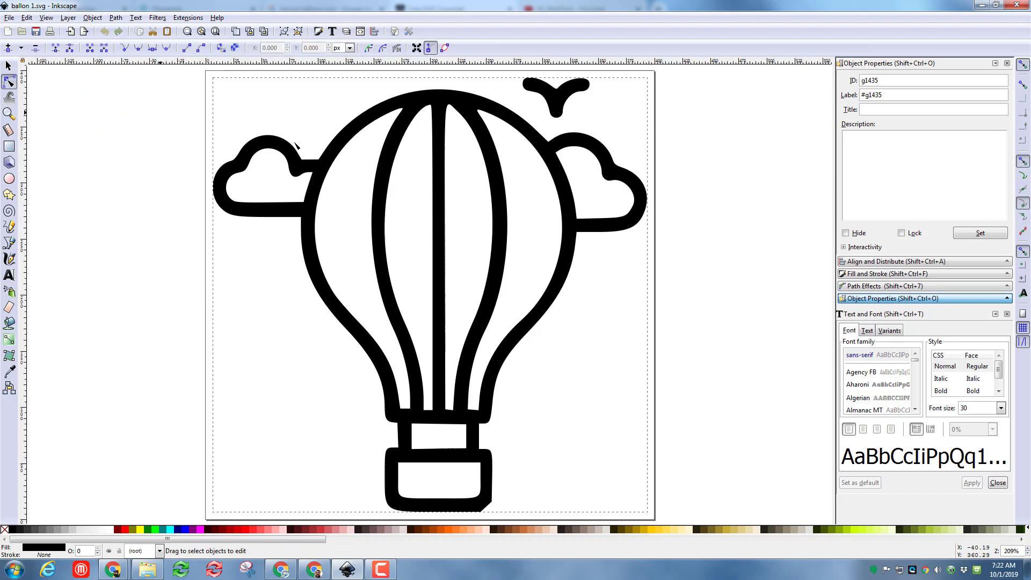
left_click(333, 156)
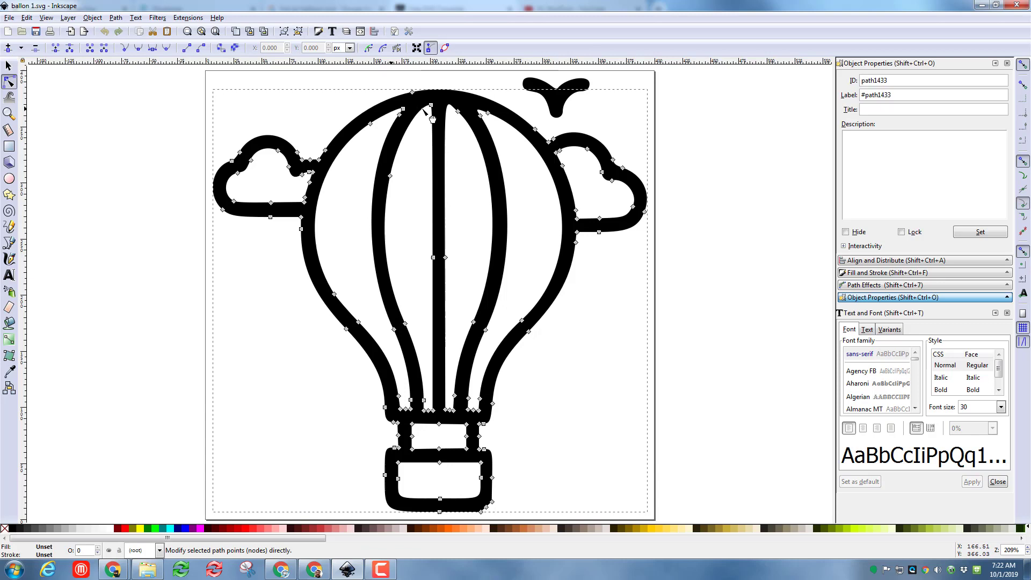
left_click_drag(403, 135, 421, 119)
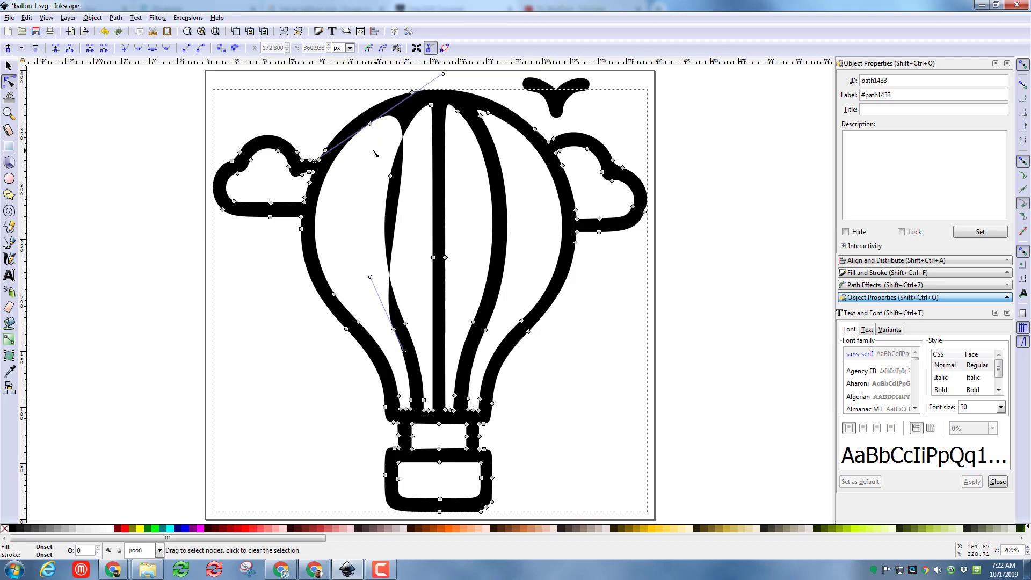
left_click_drag(373, 151, 495, 347)
key("Delete")
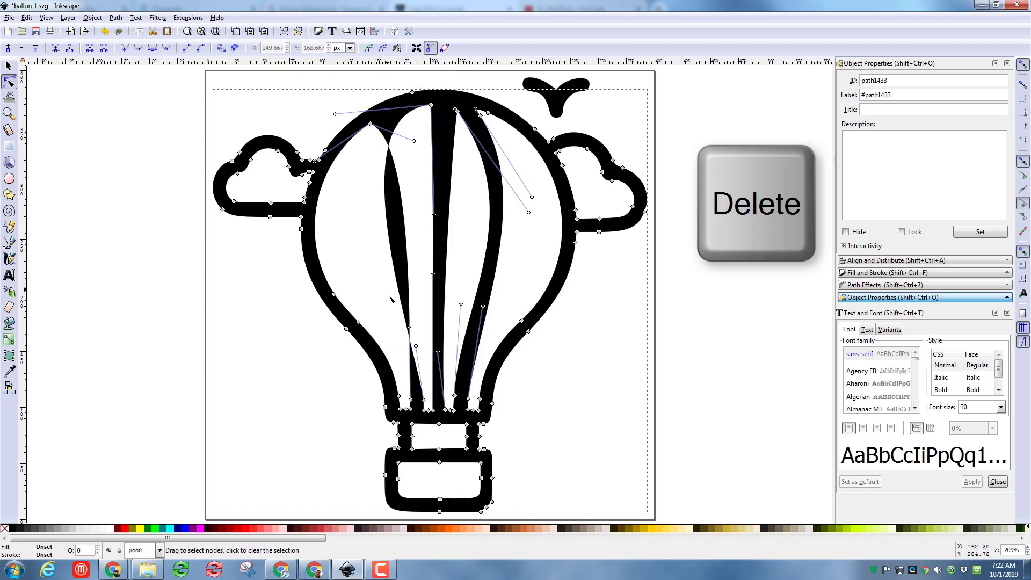
left_click_drag(388, 294, 485, 422)
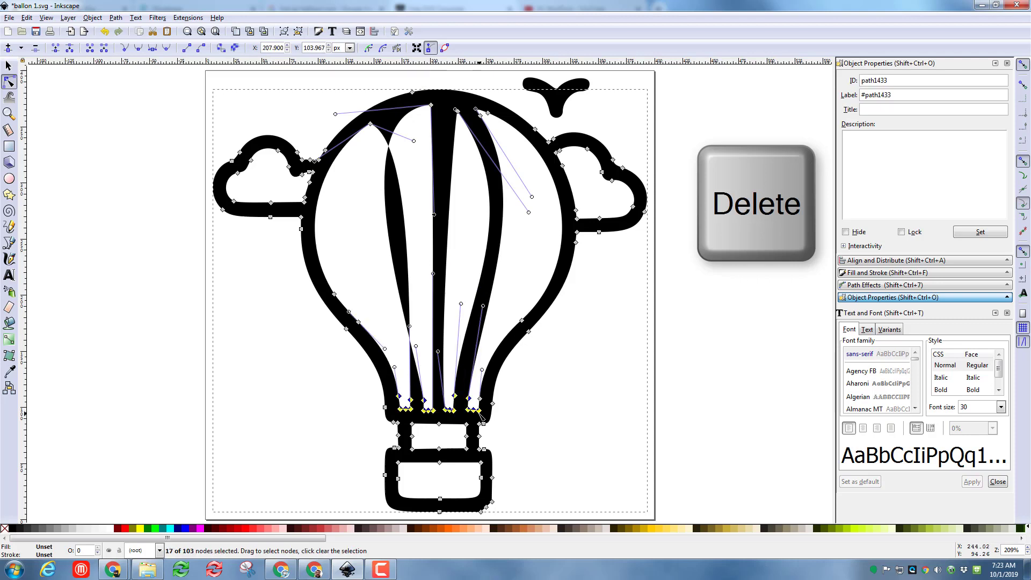
key("Delete")
Delete the remaining right, middle and left stripe nodes so the balloon fills black.
left_click_drag(452, 315, 493, 416)
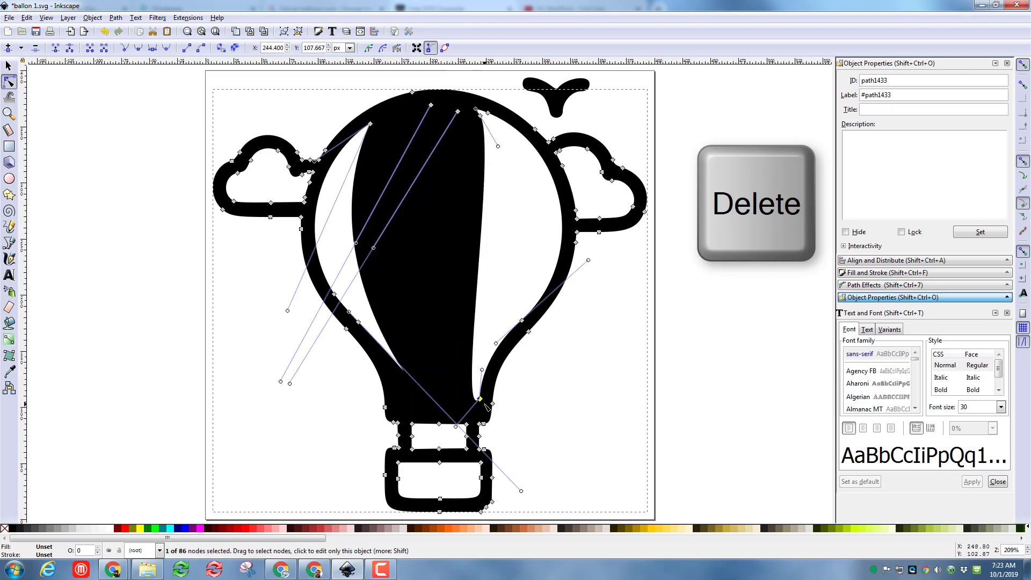
key("Delete")
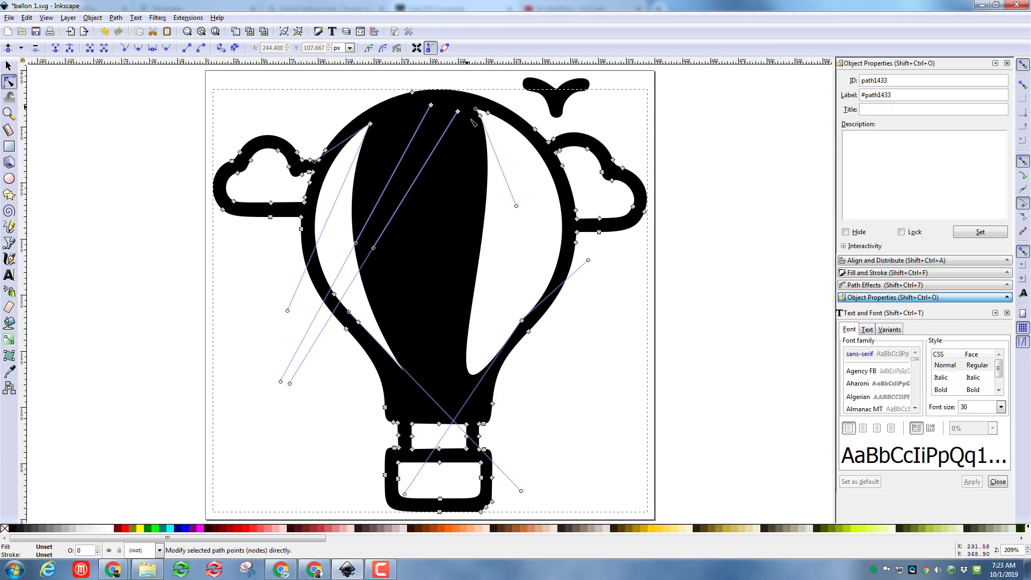
left_click_drag(490, 127, 490, 126)
key("Delete")
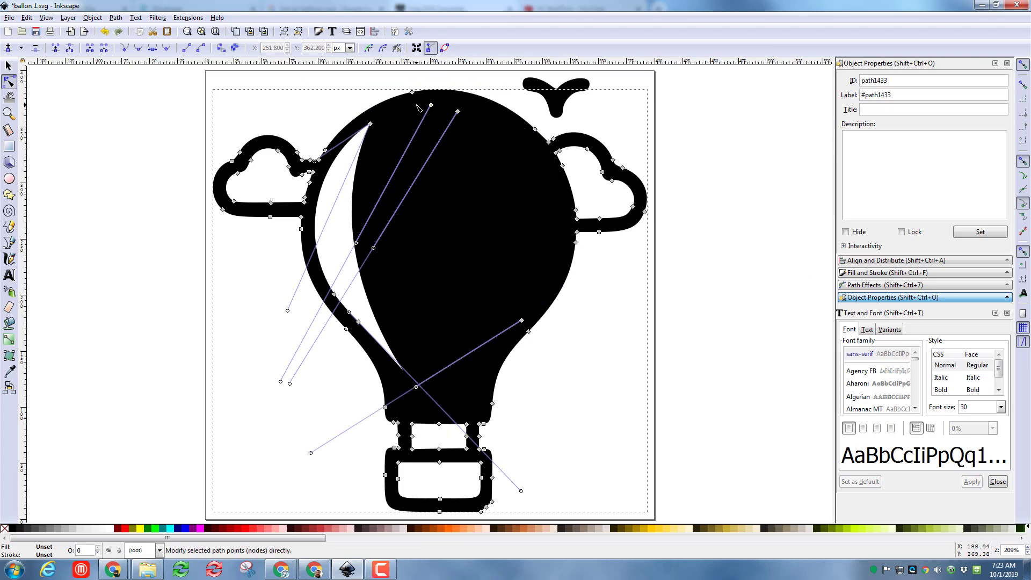
left_click_drag(461, 136, 461, 136)
key("Delete")
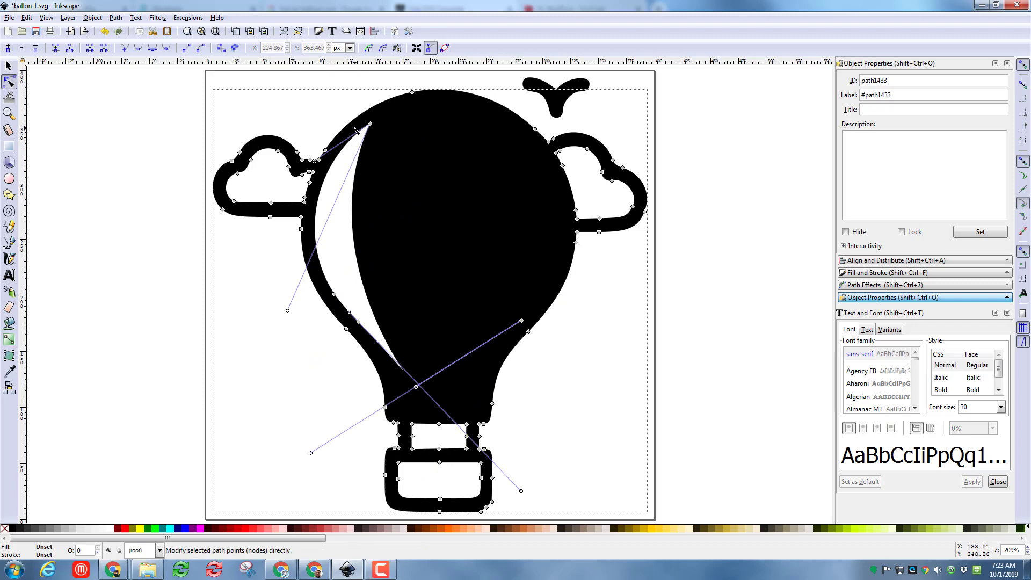
key("Delete")
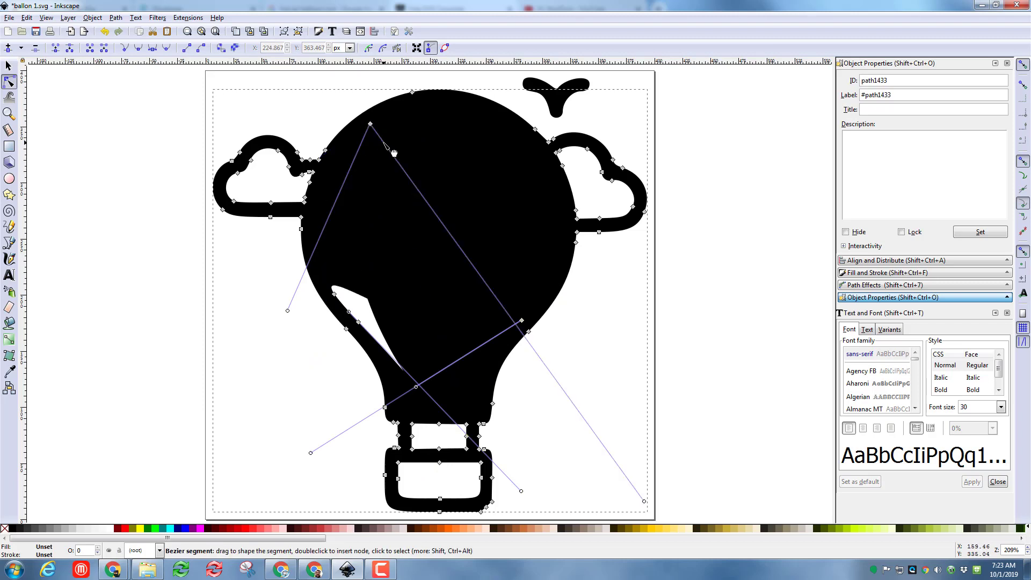
left_click_drag(380, 137, 380, 137)
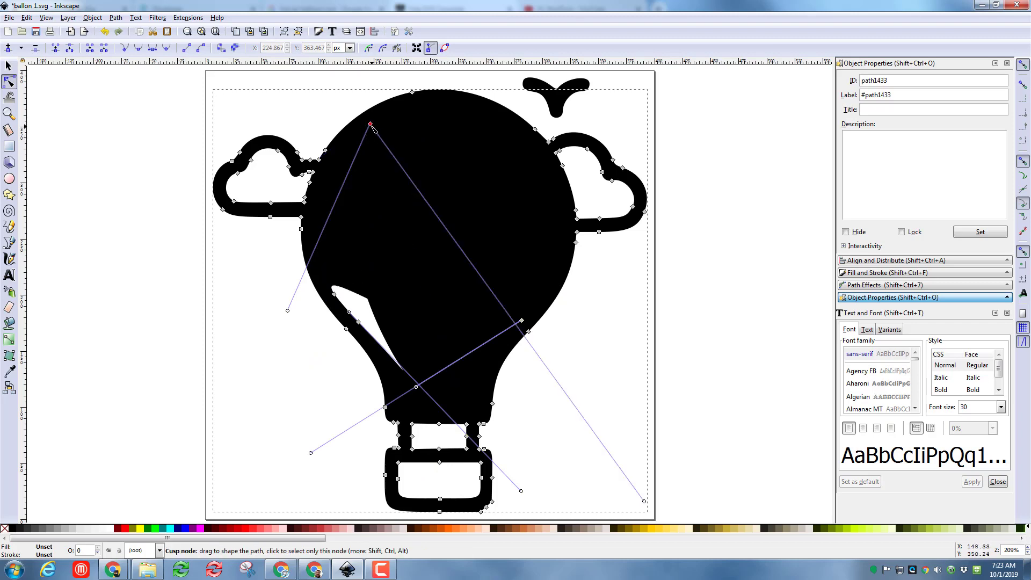
key("Delete")
Delete the left cloud's hole nodes and the white sliver on the balloon's left.
left_click_drag(265, 166, 317, 208)
key("Delete")
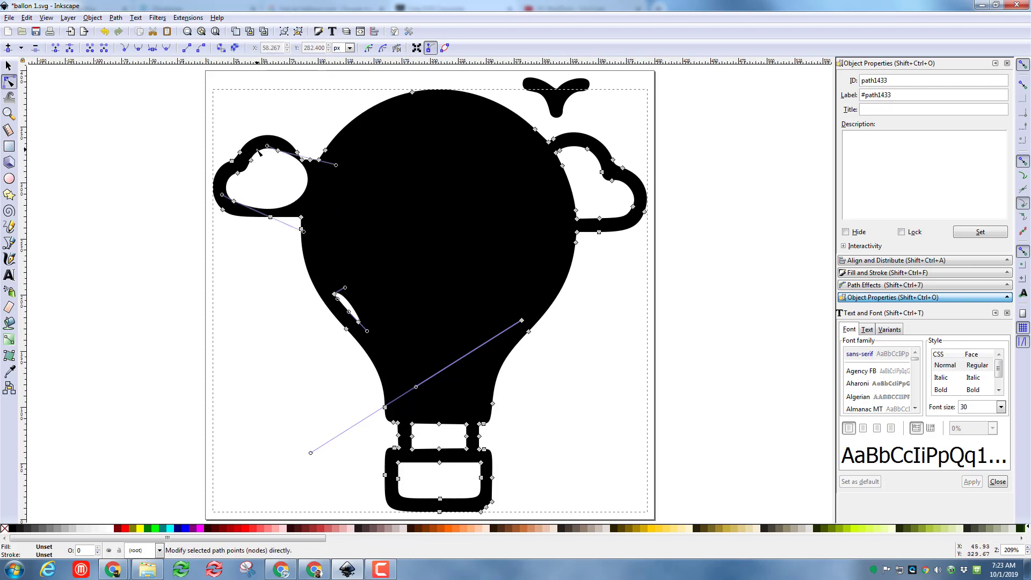
left_click_drag(281, 160, 246, 180)
key("Delete")
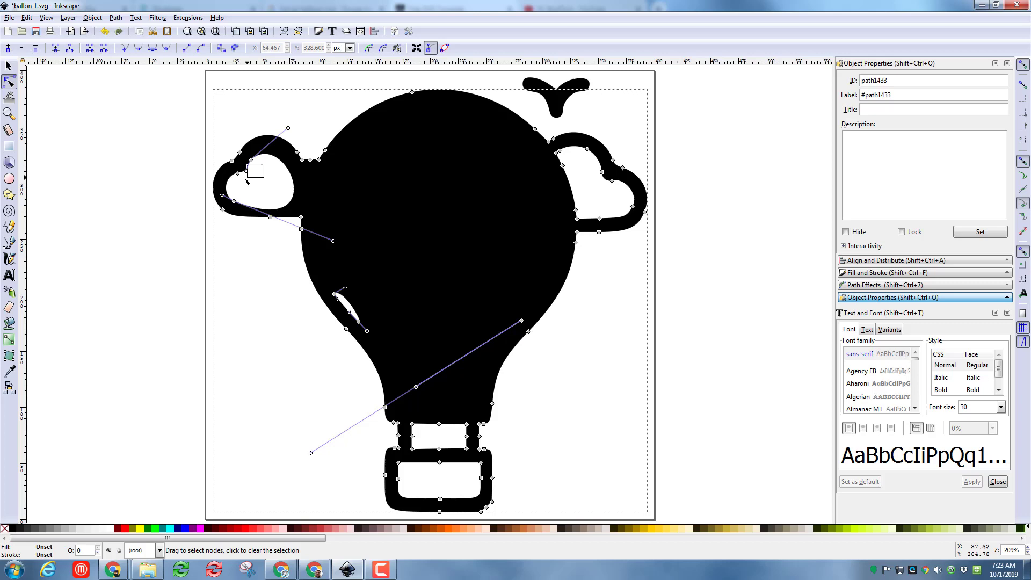
key("Delete")
left_click_drag(250, 160, 250, 161)
key("Delete")
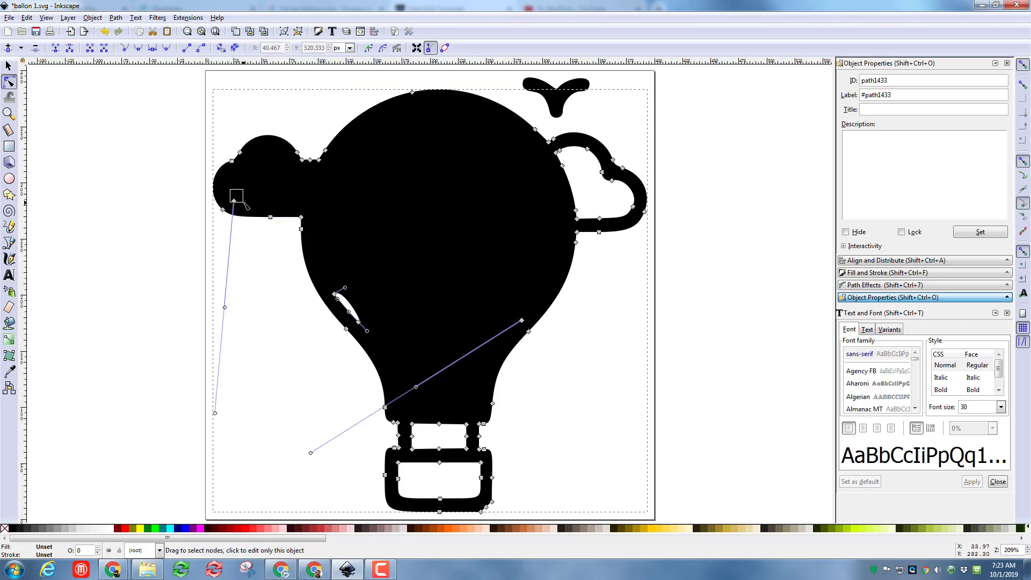
key("Delete")
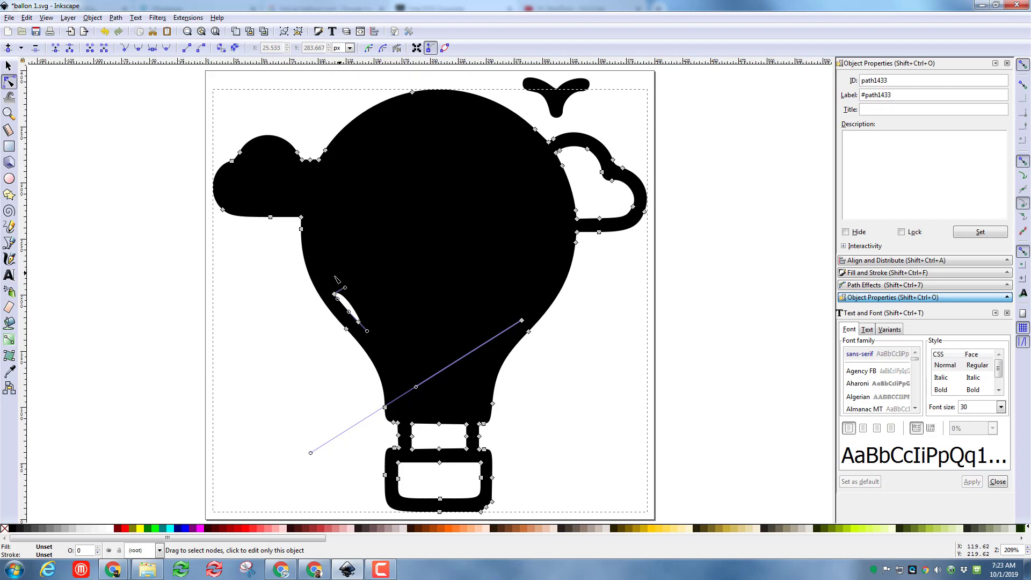
left_click(349, 297)
key("Delete")
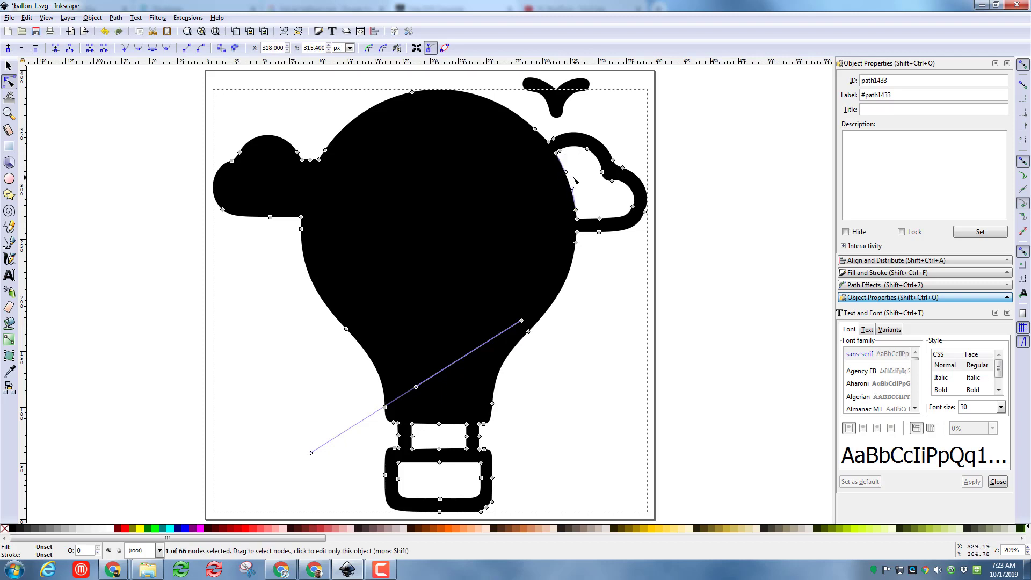
Delete the right cloud's hole nodes, undoing a mistaken node move.
left_click_drag(538, 148, 596, 159)
left_click_drag(549, 187, 606, 231)
key("Delete")
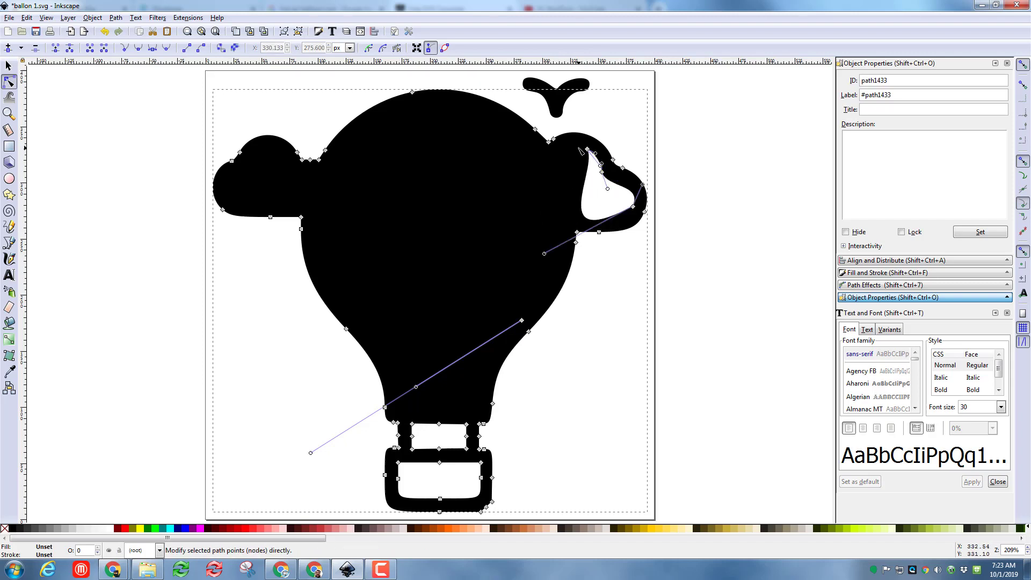
left_click_drag(591, 153, 663, 217)
key("ctrl+z")
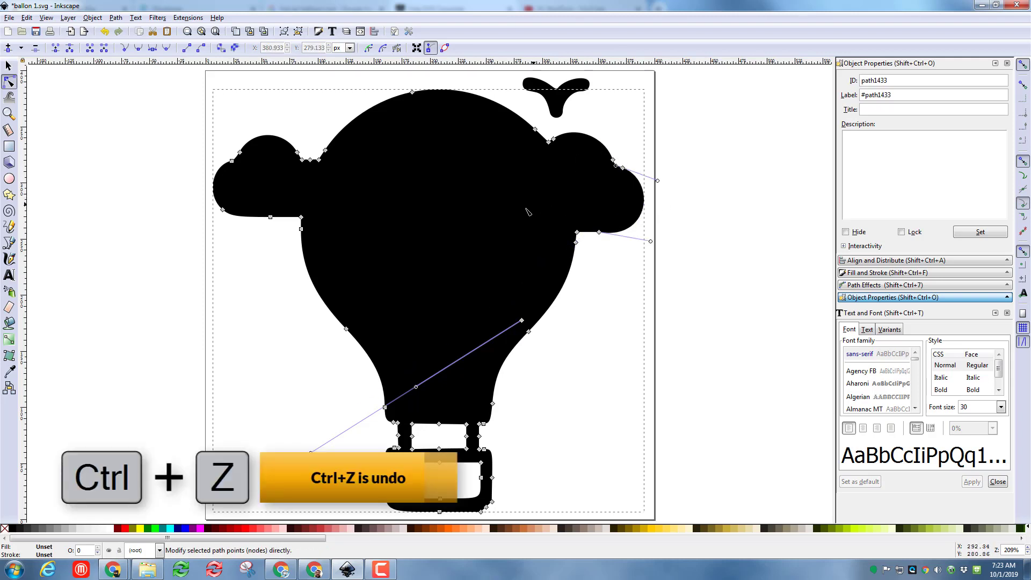
key("ctrl+z")
left_click_drag(592, 191, 645, 219)
left_click(554, 203)
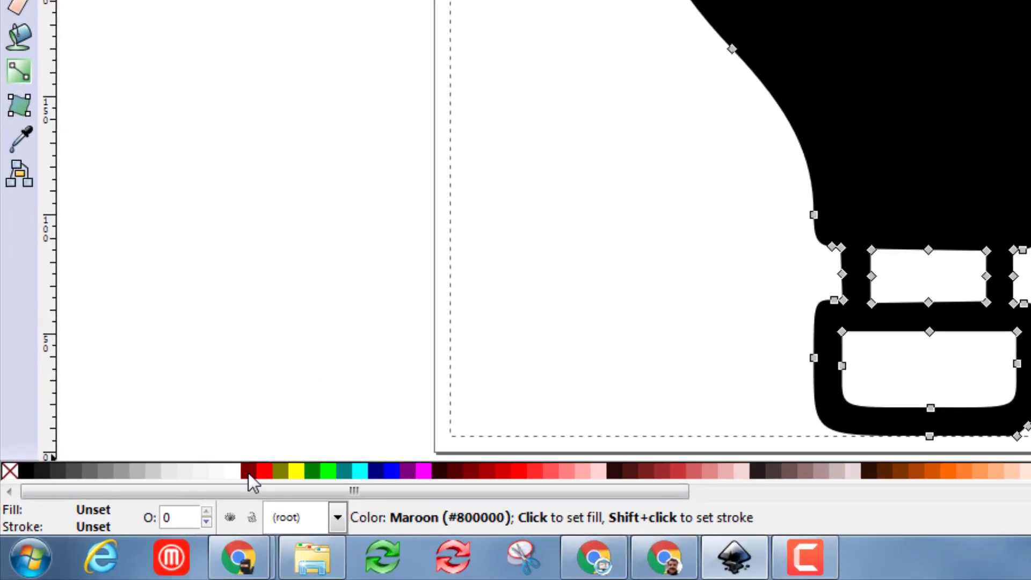
Give the balloon silhouette a red stroke 0.5 mm wide.
right_click(260, 473)
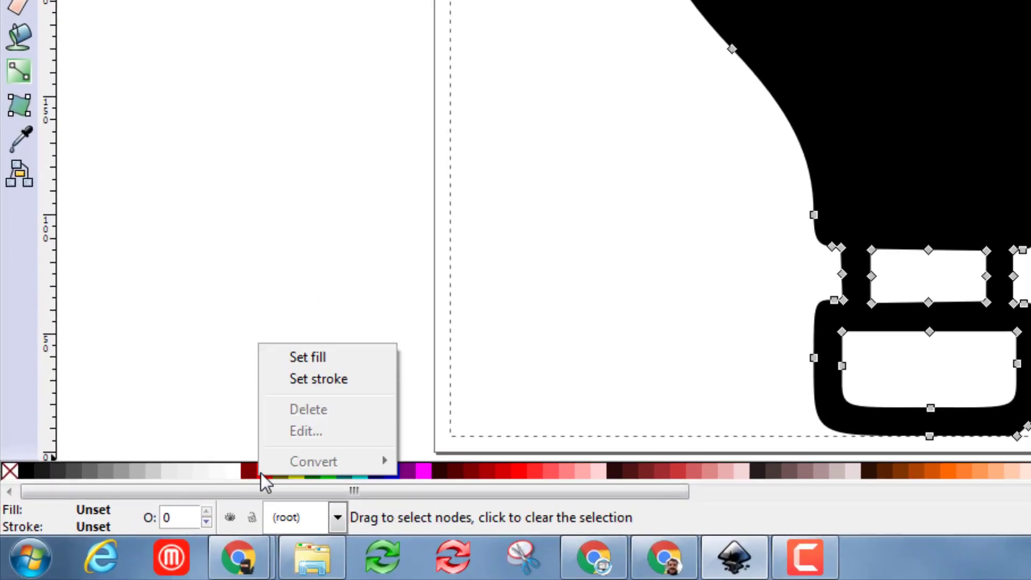
left_click(309, 379)
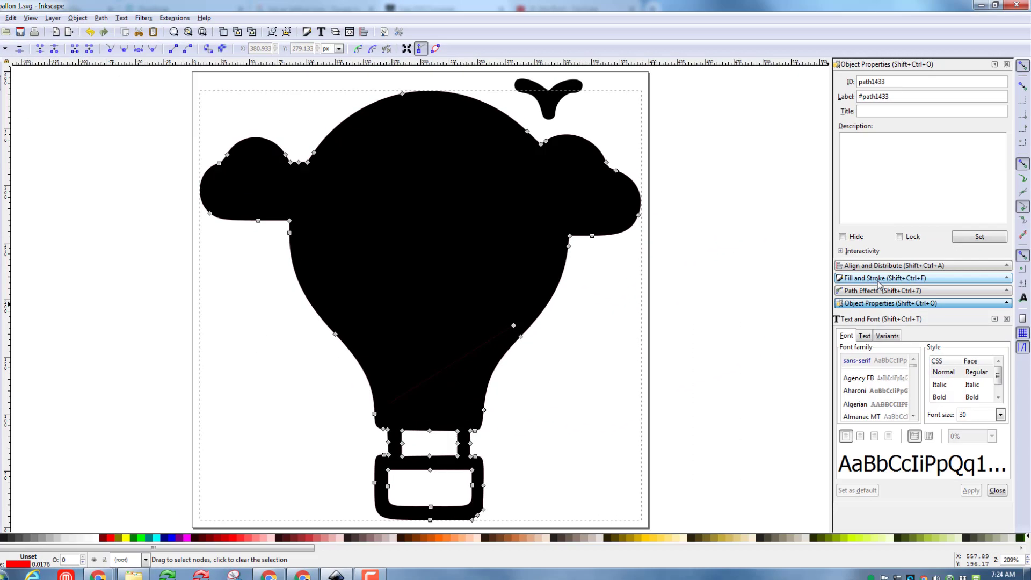
left_click(879, 278)
left_click(927, 85)
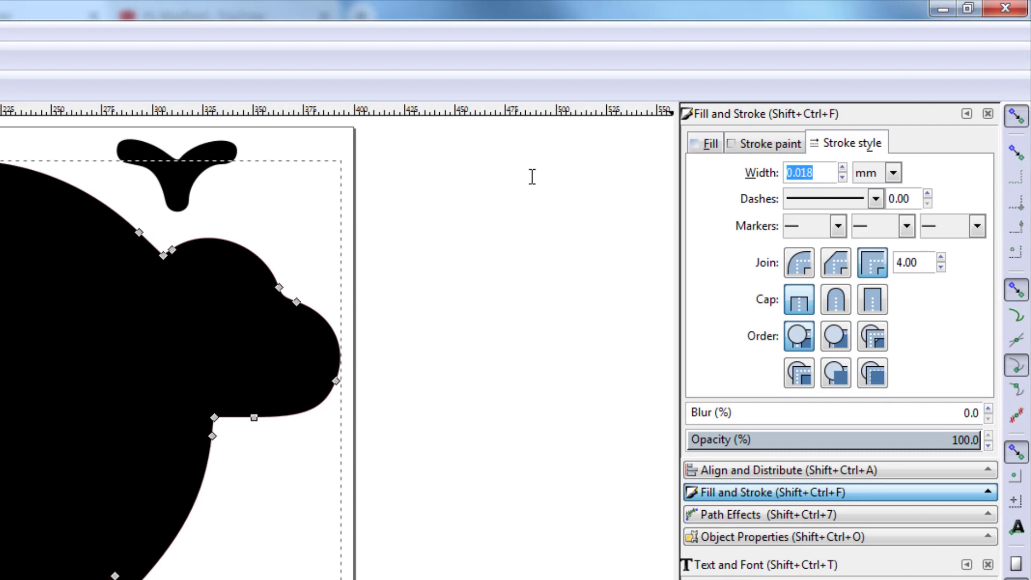
type(".5")
key("Return")
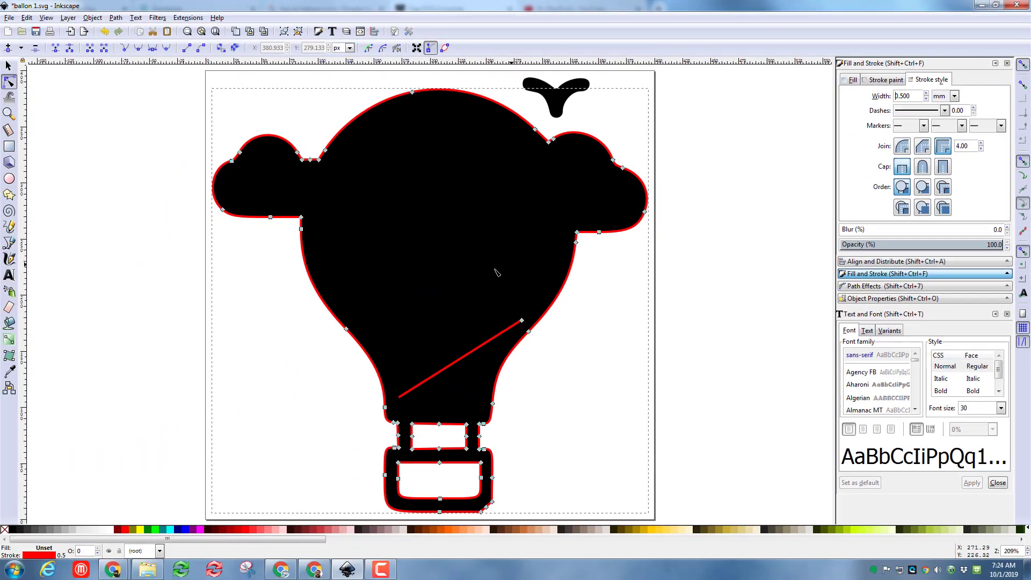
Remove the balloon's black fill, leaving only the red outline.
left_click_drag(503, 291, 524, 322)
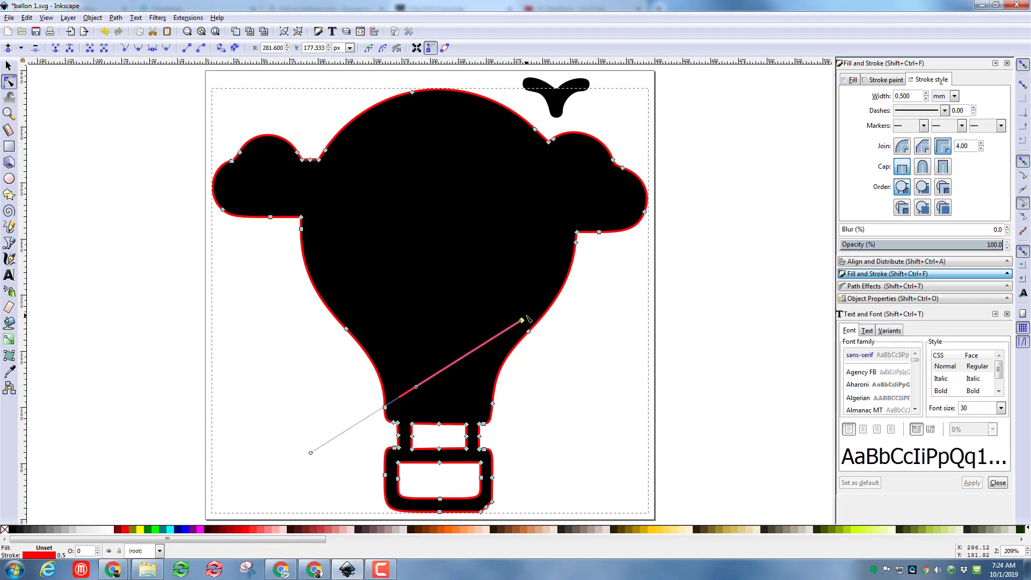
left_click(526, 318)
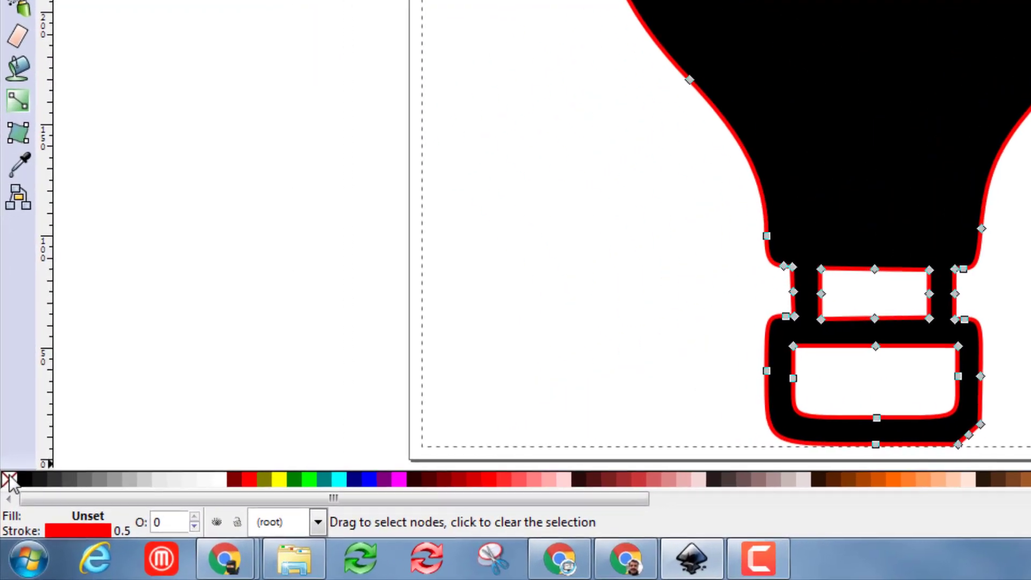
left_click(10, 479)
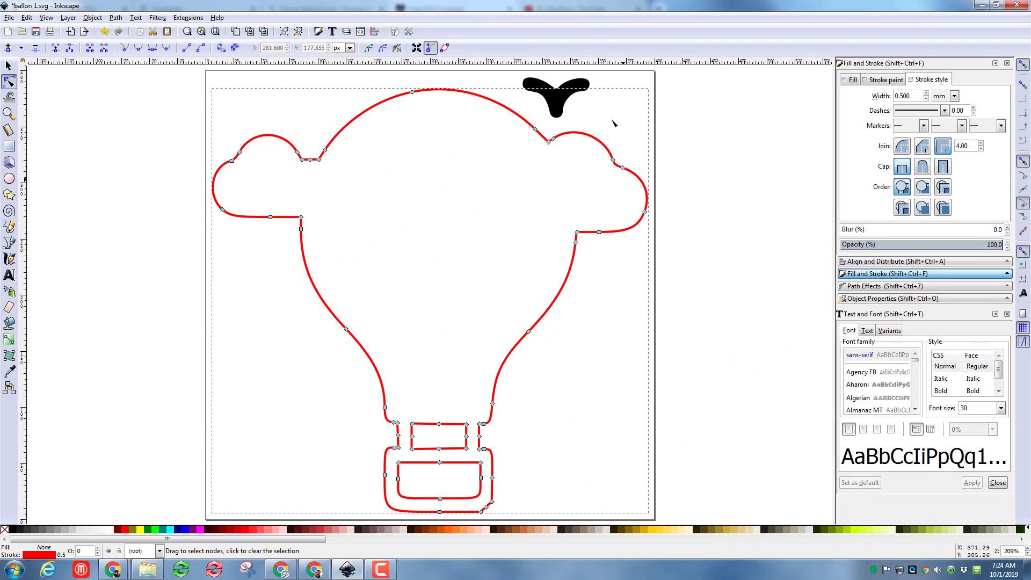
Remove the bird shape's black fill and give it a red 0.5 mm stroke.
left_click(552, 103)
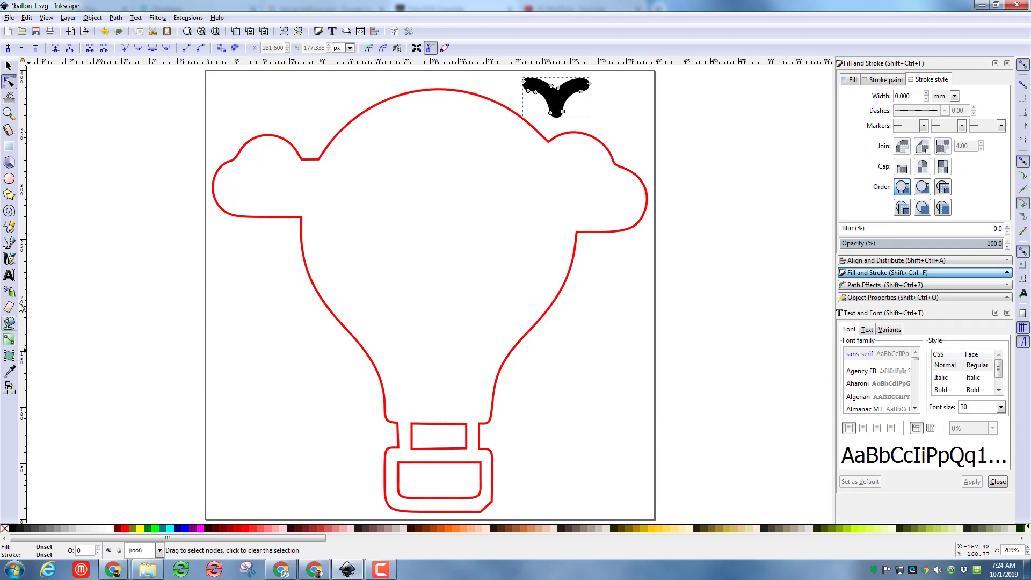
left_click(4, 531)
right_click(123, 531)
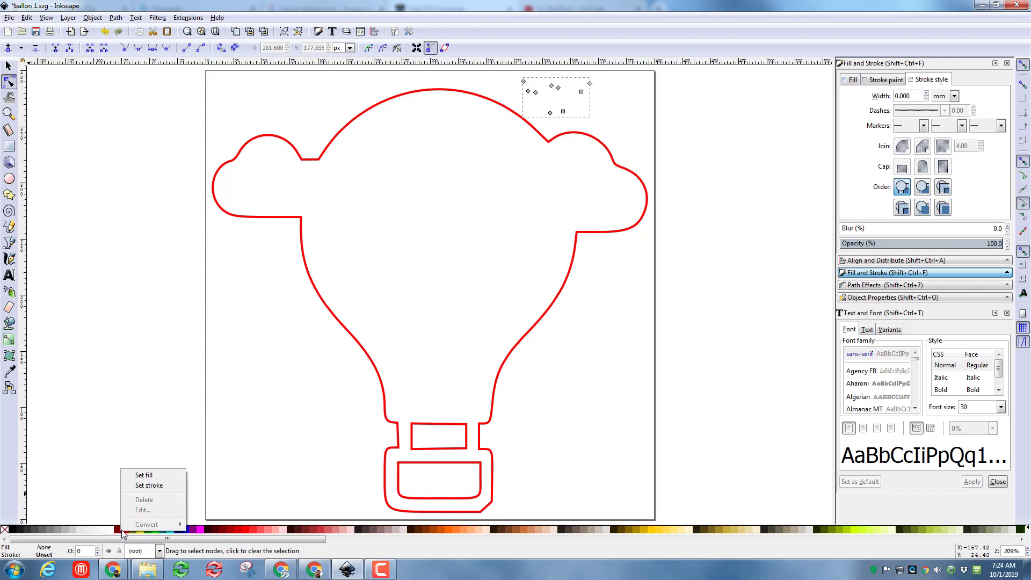
left_click(141, 485)
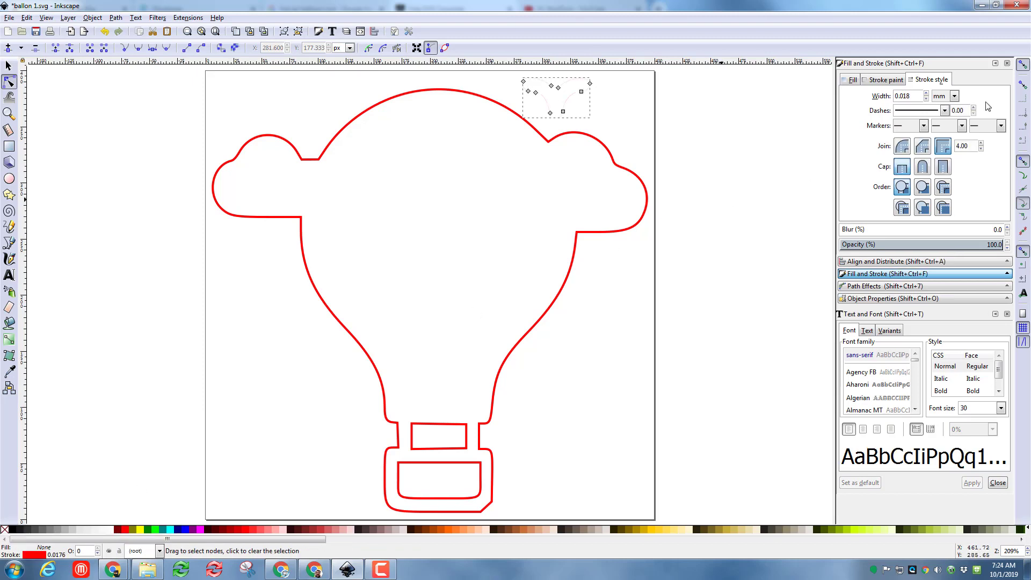
key("Return")
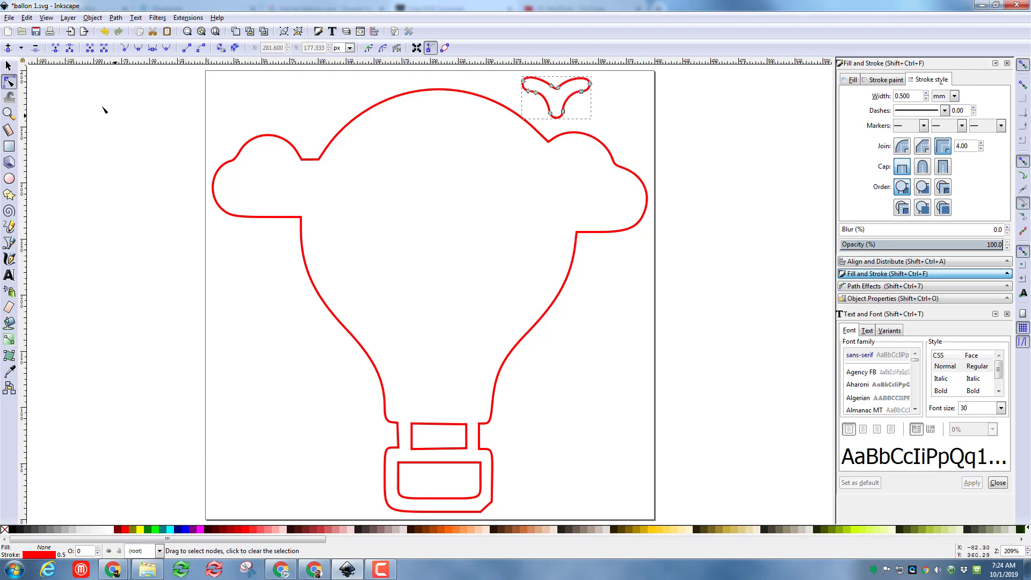
Save the drawing as ballon 1b.svg (Inkscape SVG) in the clipart folder.
left_click(9, 19)
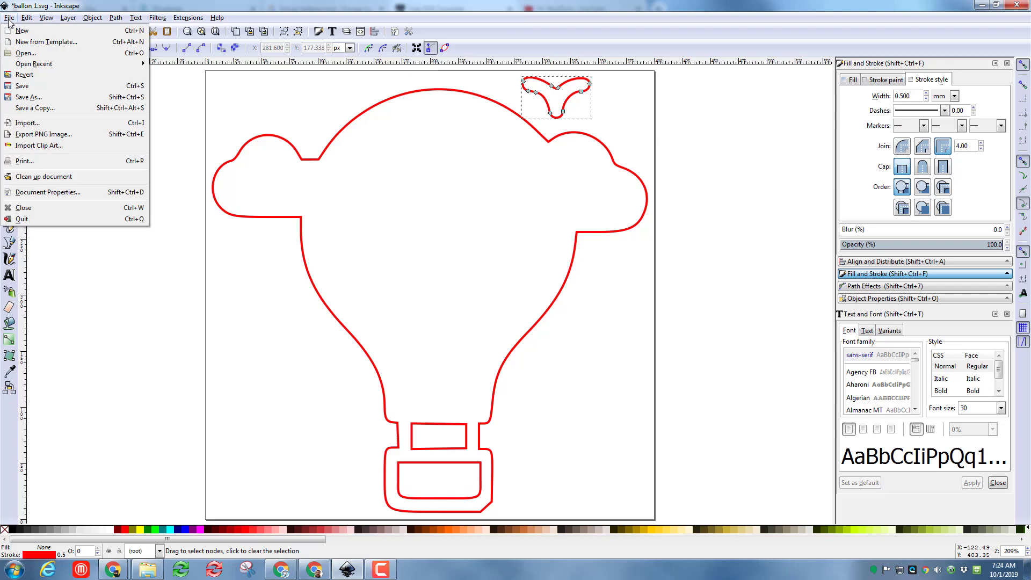
left_click(28, 97)
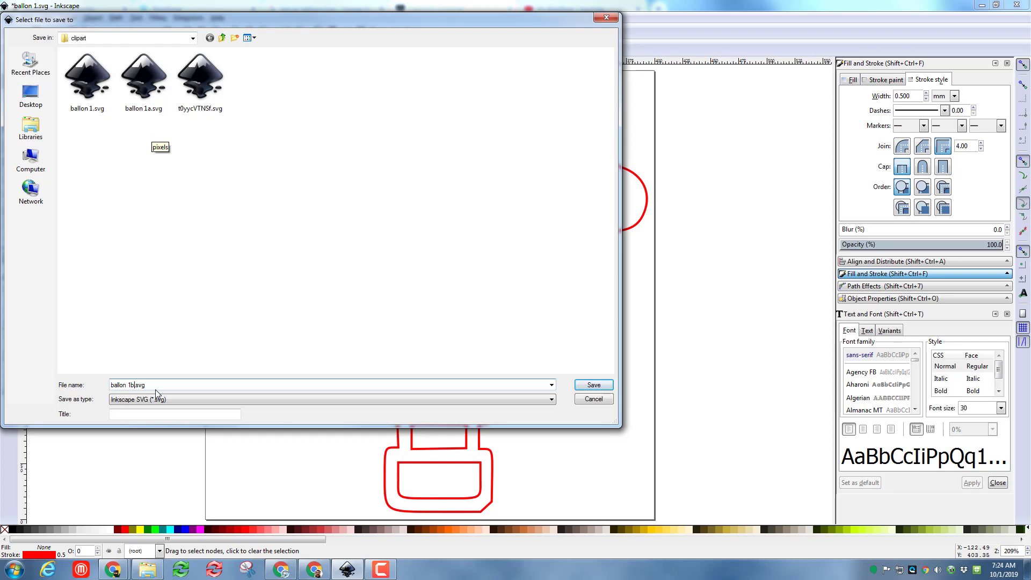
left_click(593, 386)
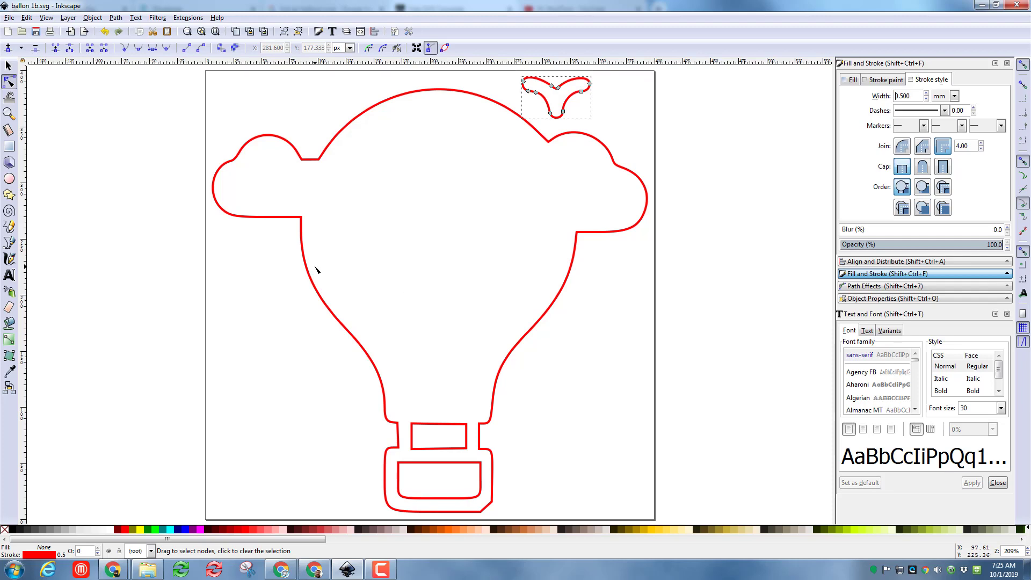
Upload ballon 1b.svg to Glowforge and move it onto the cardboard.
key("alt+Tab")
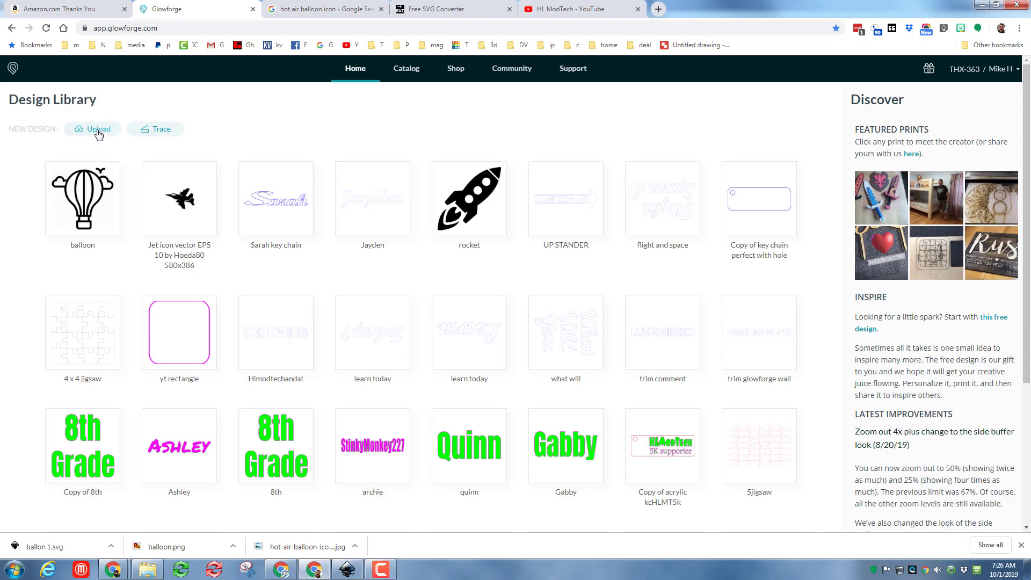
left_click(98, 132)
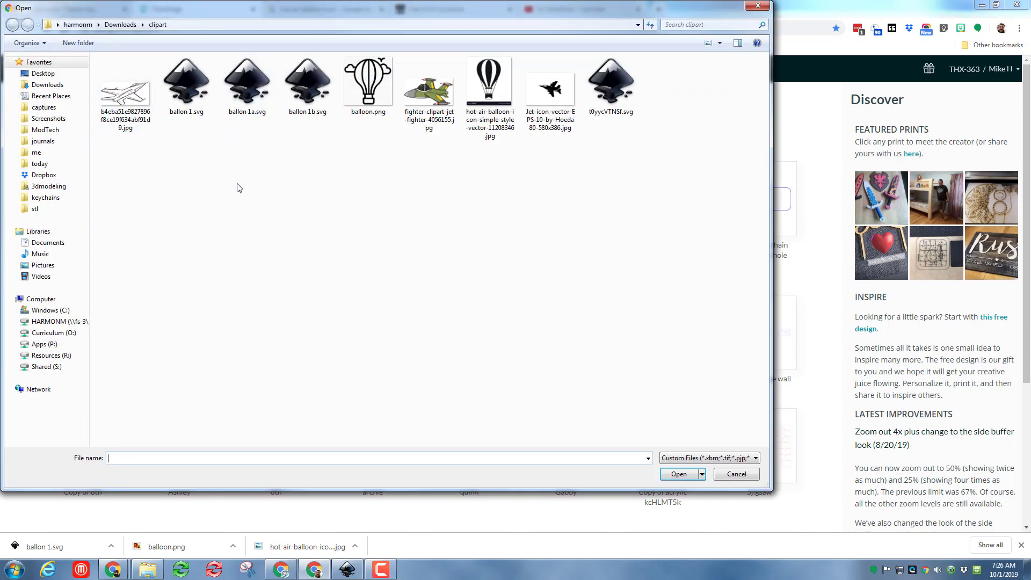
double_click(307, 98)
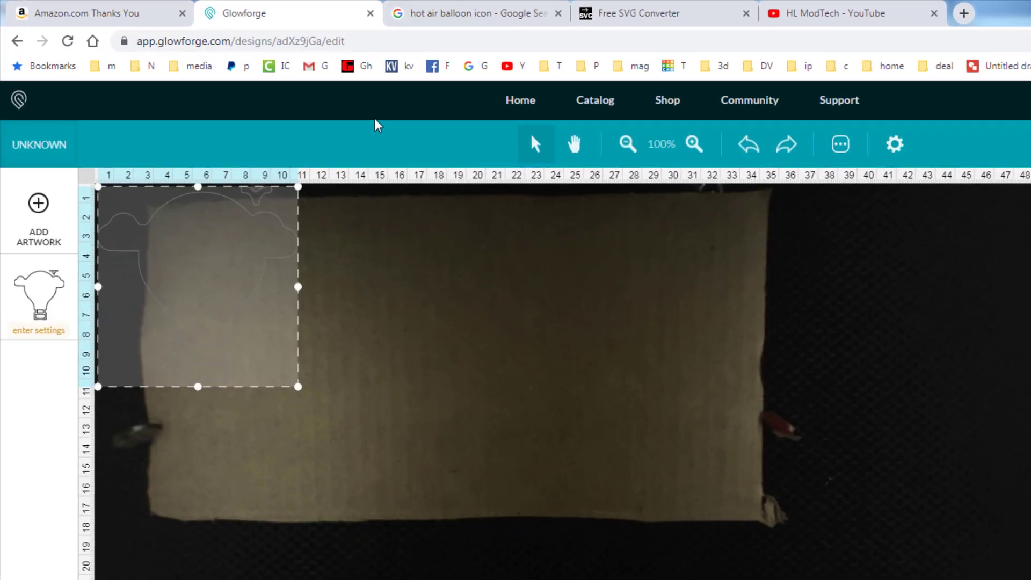
left_click_drag(230, 209, 296, 243)
Assign the 01.200.100 4mm cut setting to the balloon outline.
left_click(42, 331)
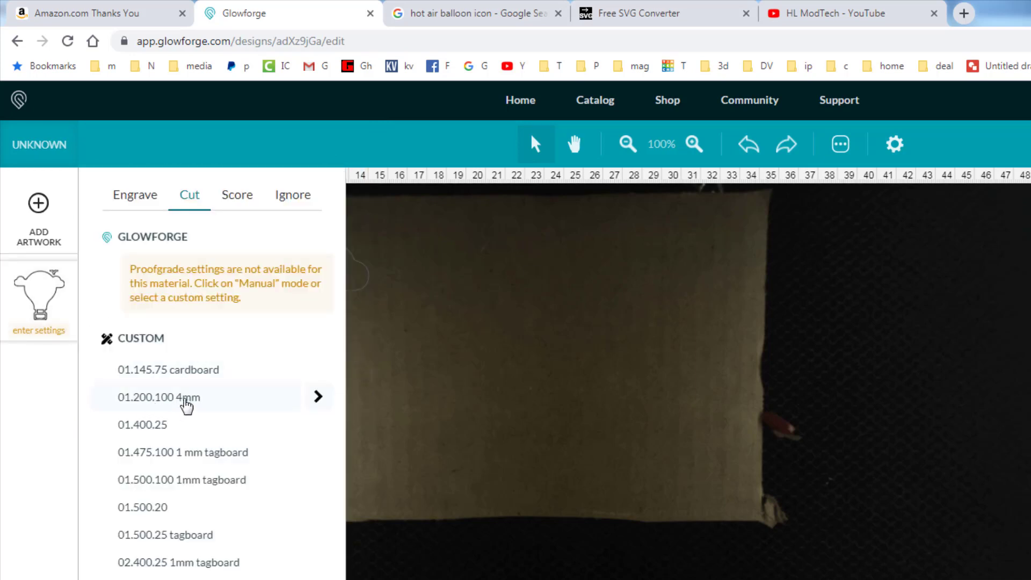
left_click(170, 403)
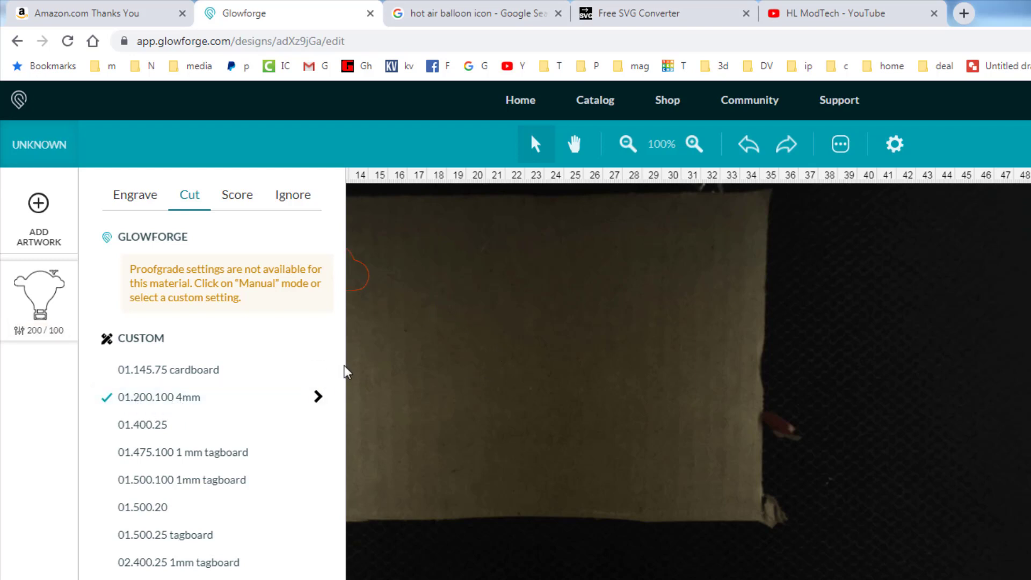
left_click(403, 348)
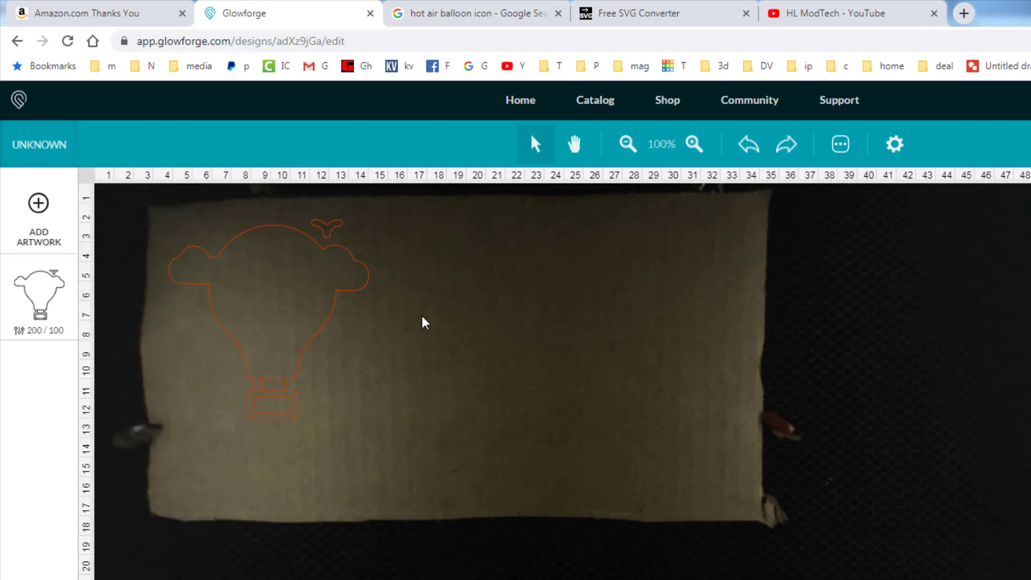
left_click(39, 205)
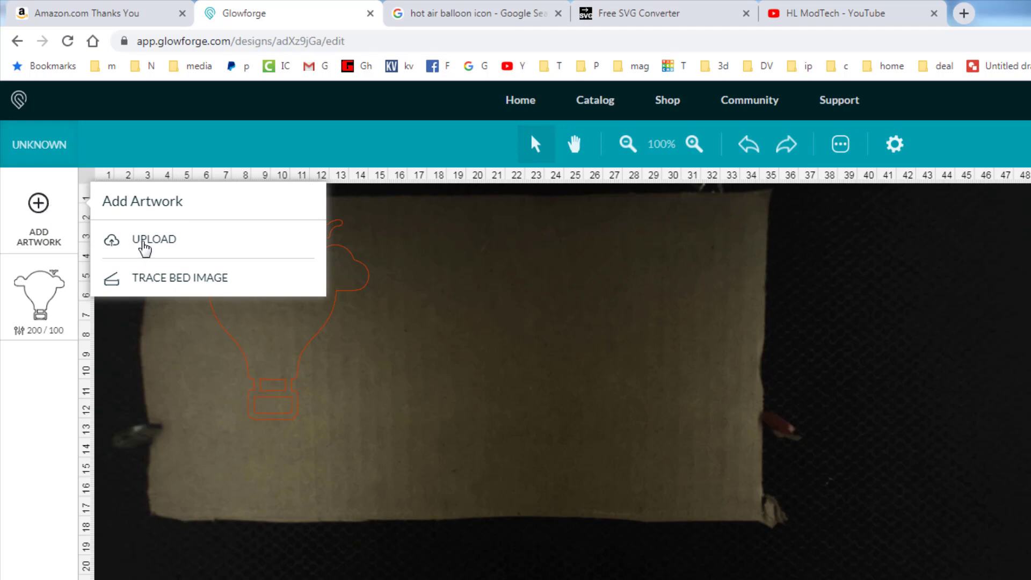
Upload balloon.png, then move and shrink it over the red outline.
left_click(144, 245)
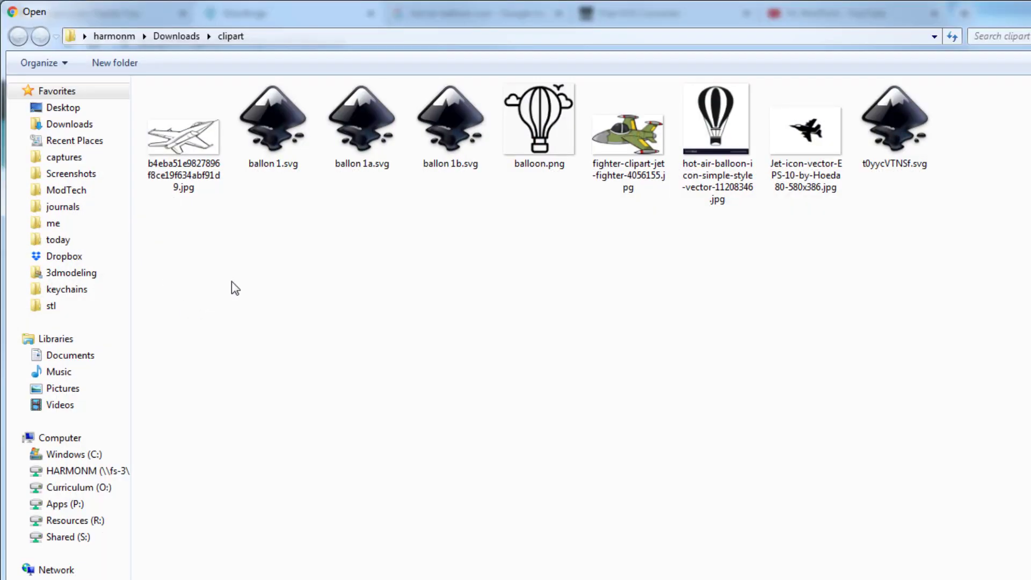
double_click(548, 128)
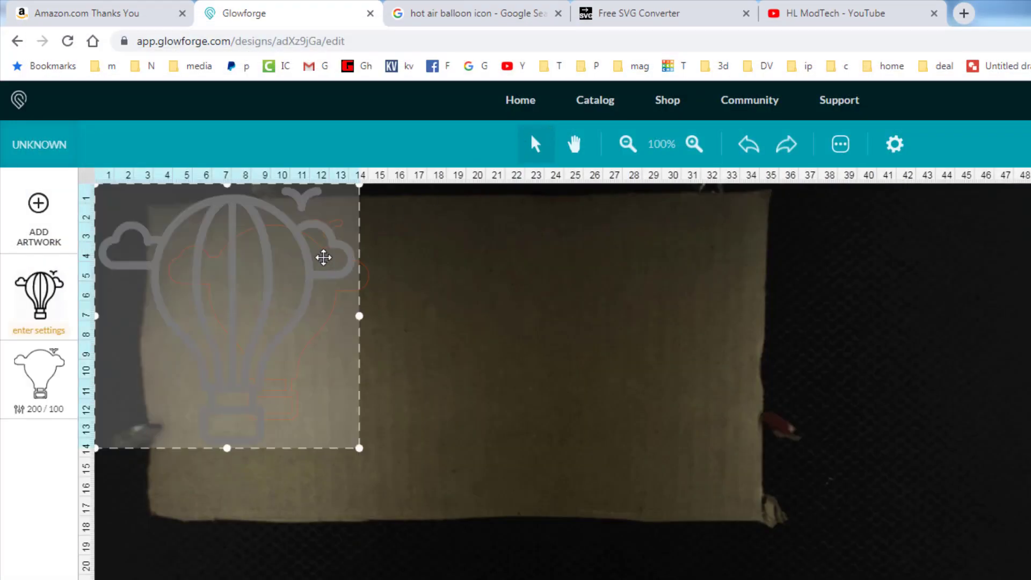
left_click_drag(290, 314, 295, 298)
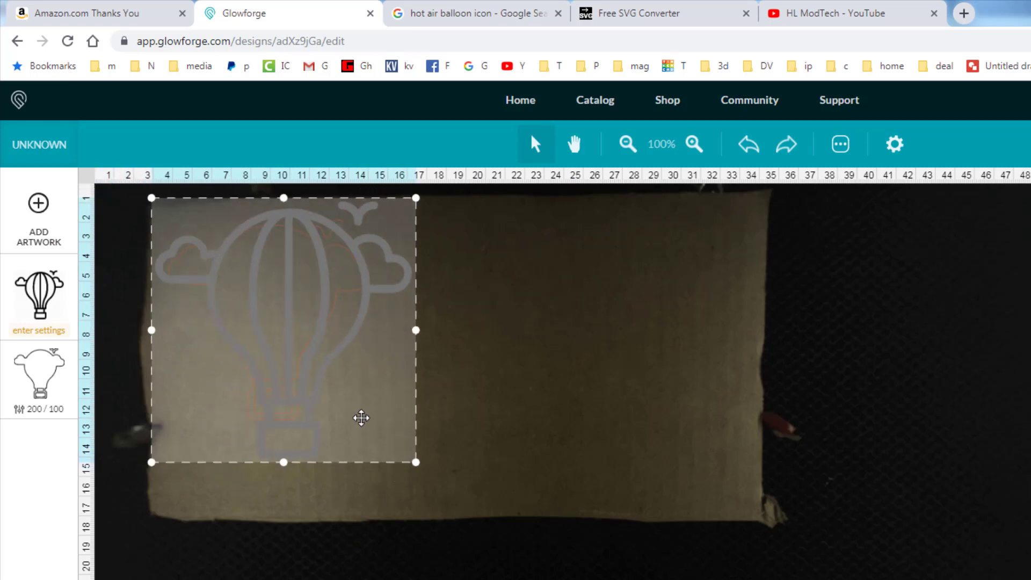
left_click_drag(390, 449, 361, 433)
Zoom to 150%, then nudge and resize balloon.png to align exactly with the outline.
left_click(695, 143)
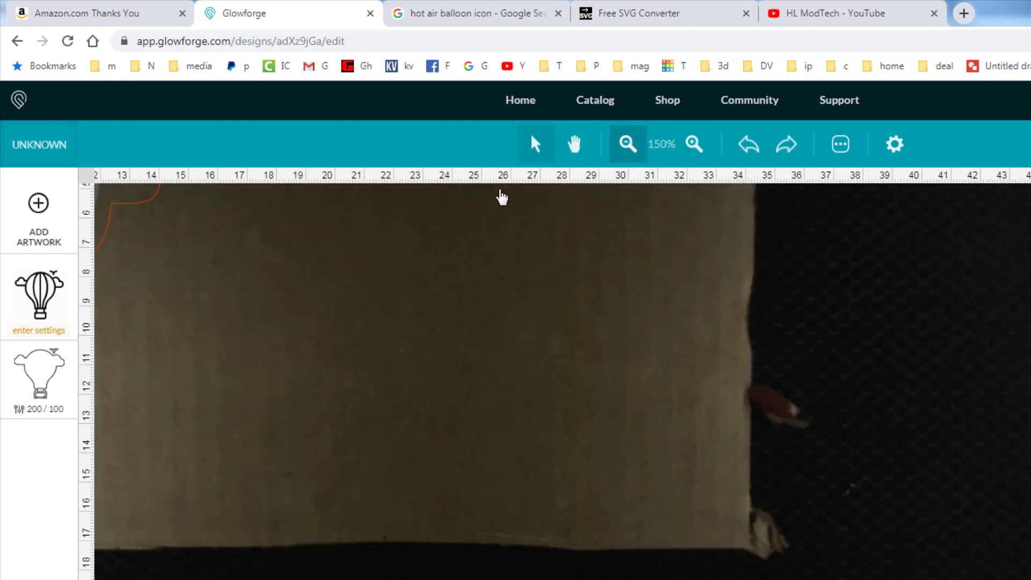
left_click(574, 144)
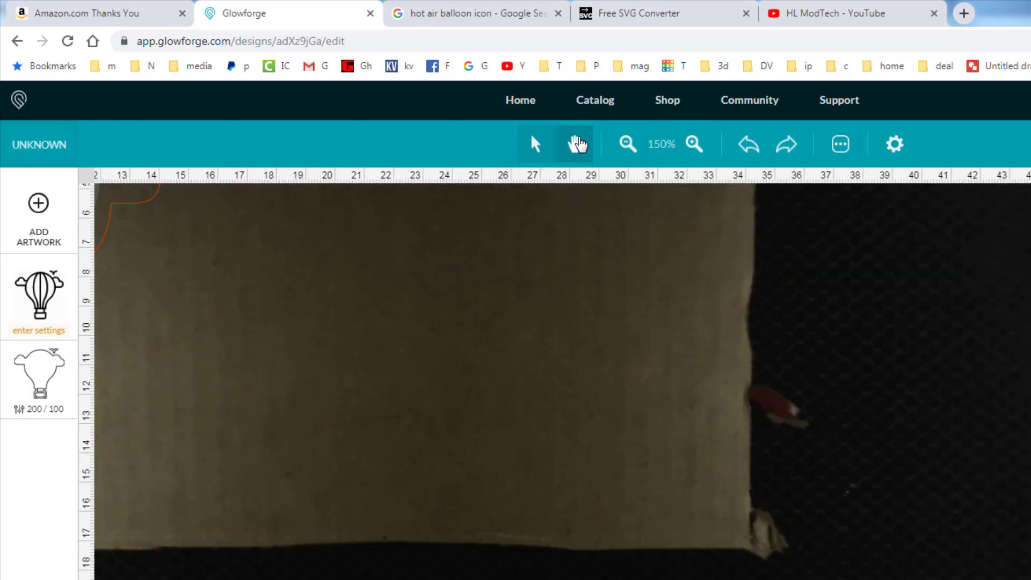
left_click_drag(594, 384, 898, 442)
left_click_drag(330, 328, 560, 403)
left_click(536, 144)
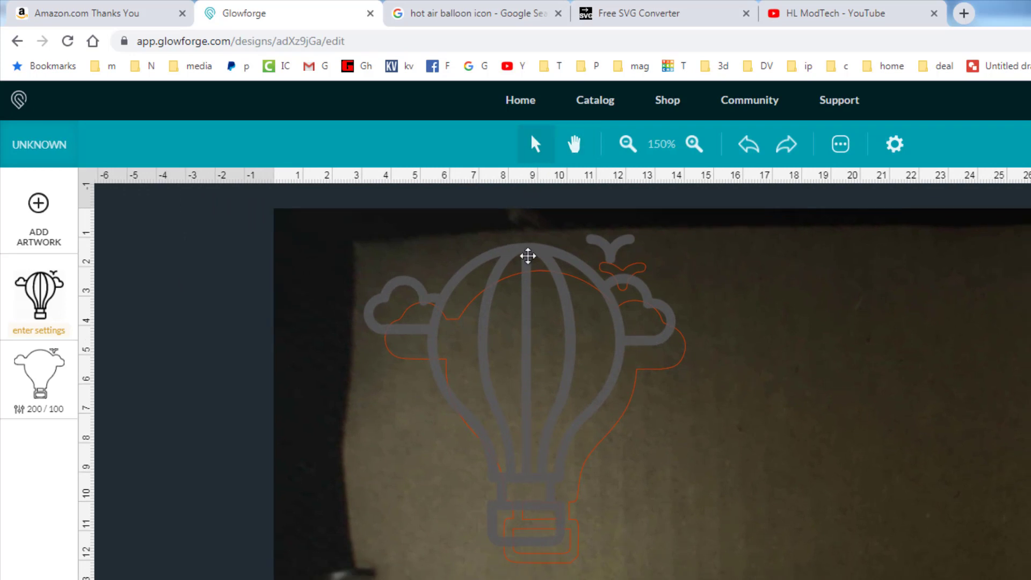
left_click_drag(528, 256, 552, 277)
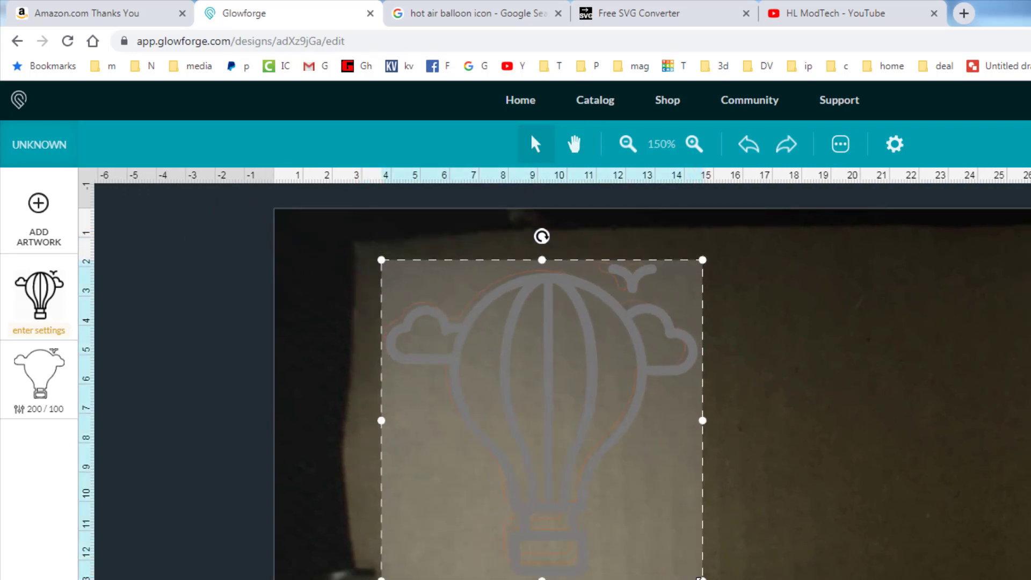
left_click_drag(699, 578, 688, 570)
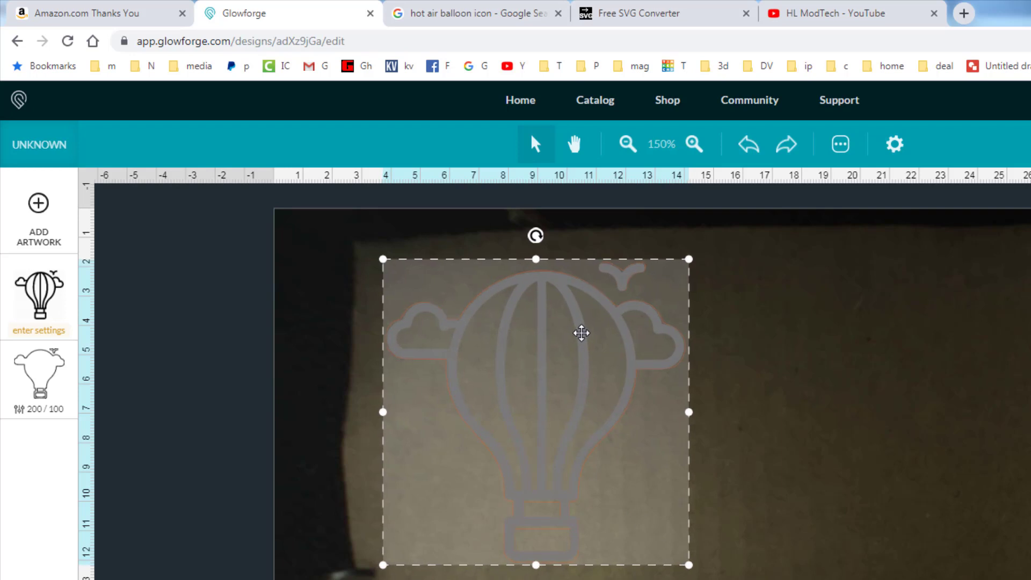
left_click(375, 302)
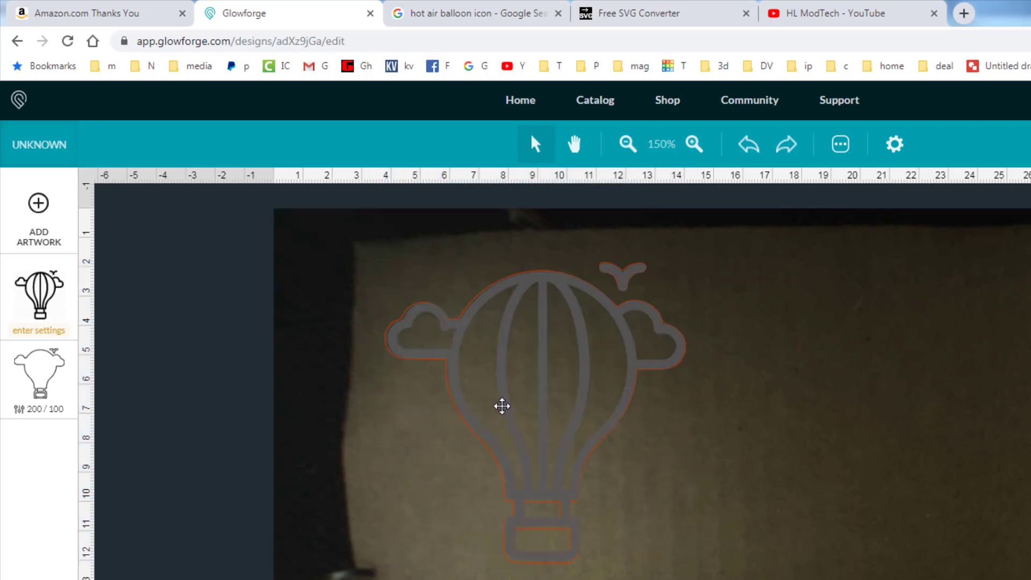
left_click(522, 474)
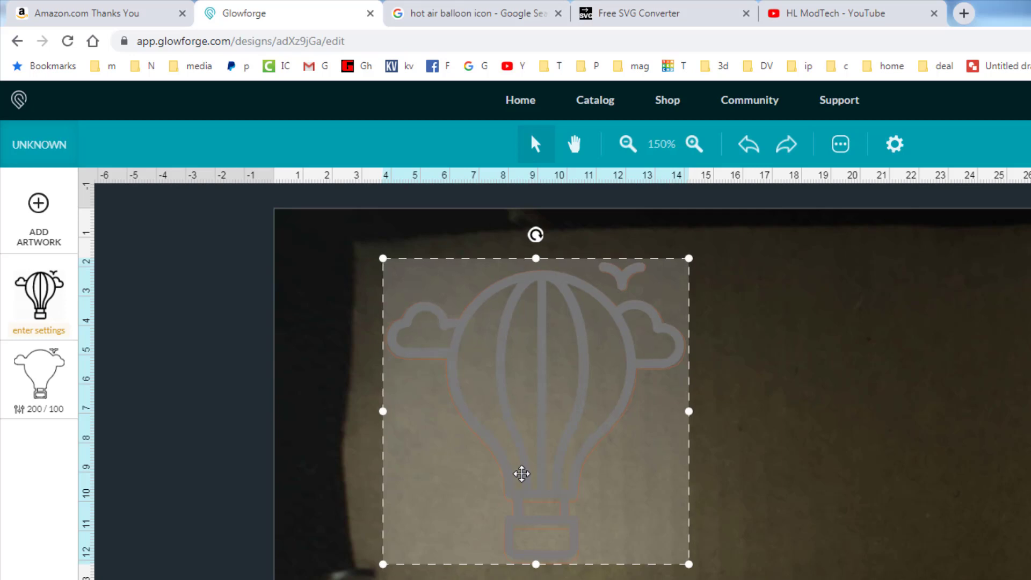
Apply the 01.500.12 cardboard engrave setting to the balloon image and expand its details.
left_click(54, 332)
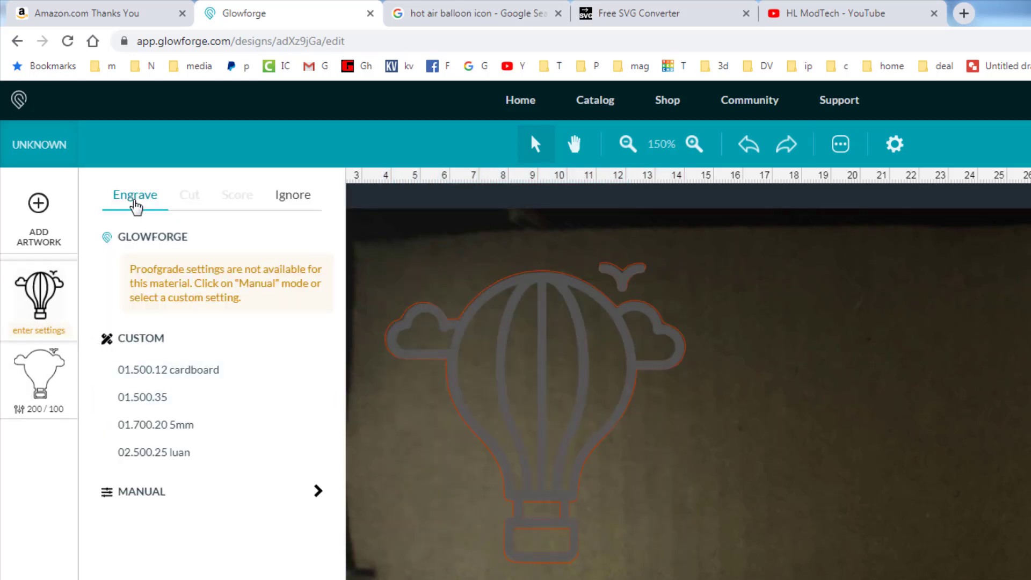
left_click(156, 374)
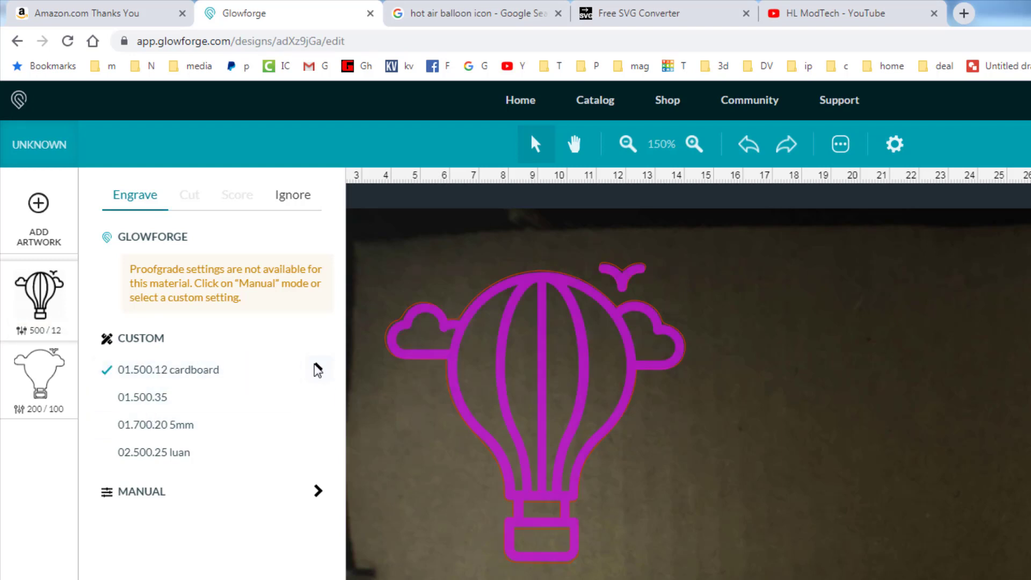
left_click(317, 369)
Set the engrave focus height to 4 mm and 15 lines per cm, then select the power value.
left_click(177, 538)
left_click_drag(177, 538, 107, 544)
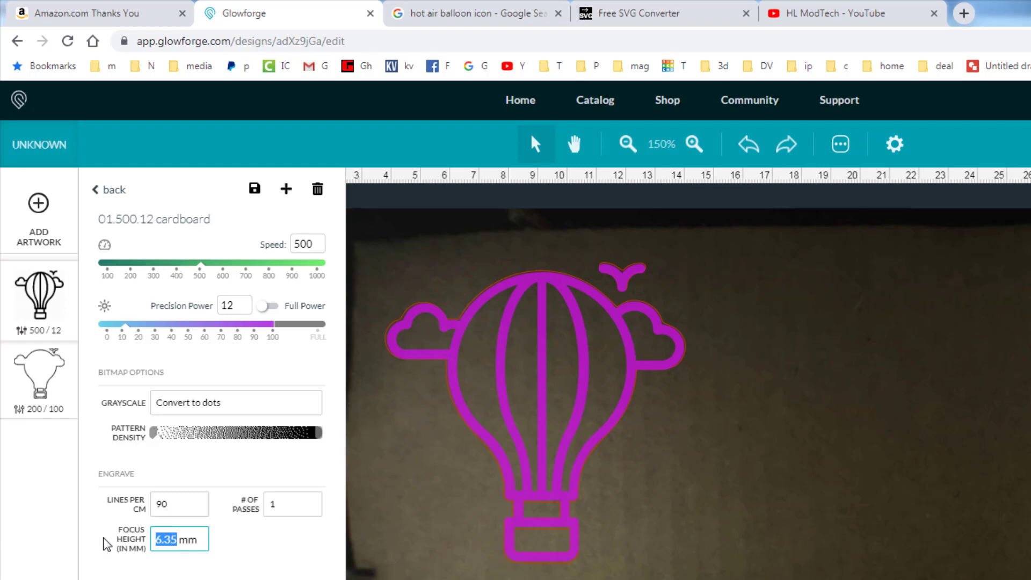
type("6")
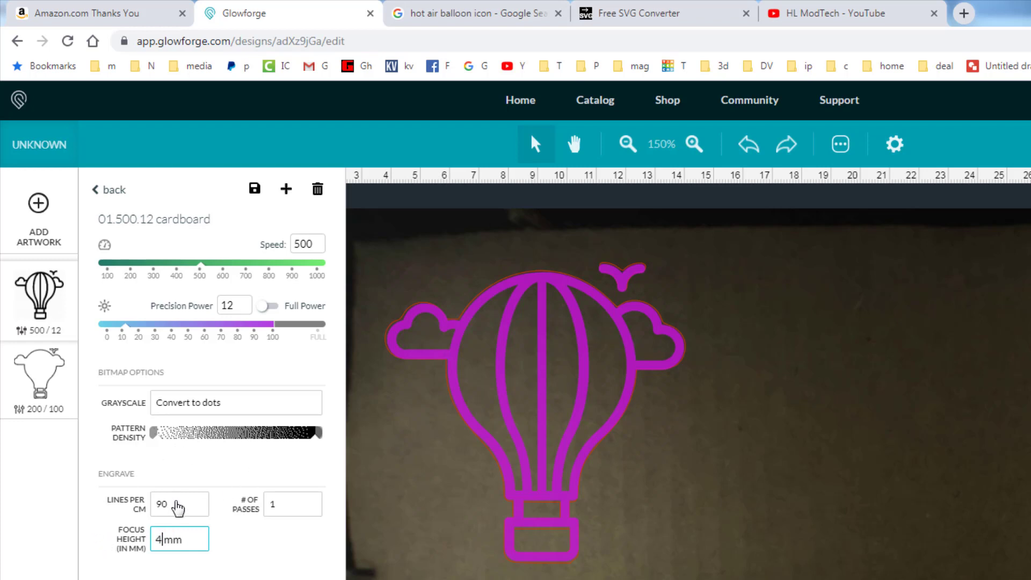
left_click(161, 506)
scroll(171, 553, "up", 2)
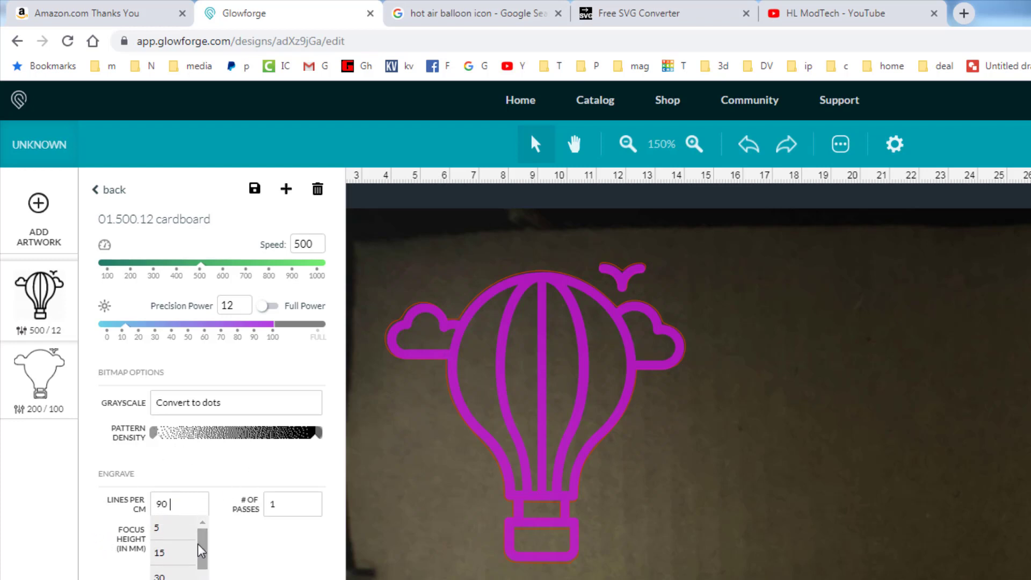
left_click(163, 554)
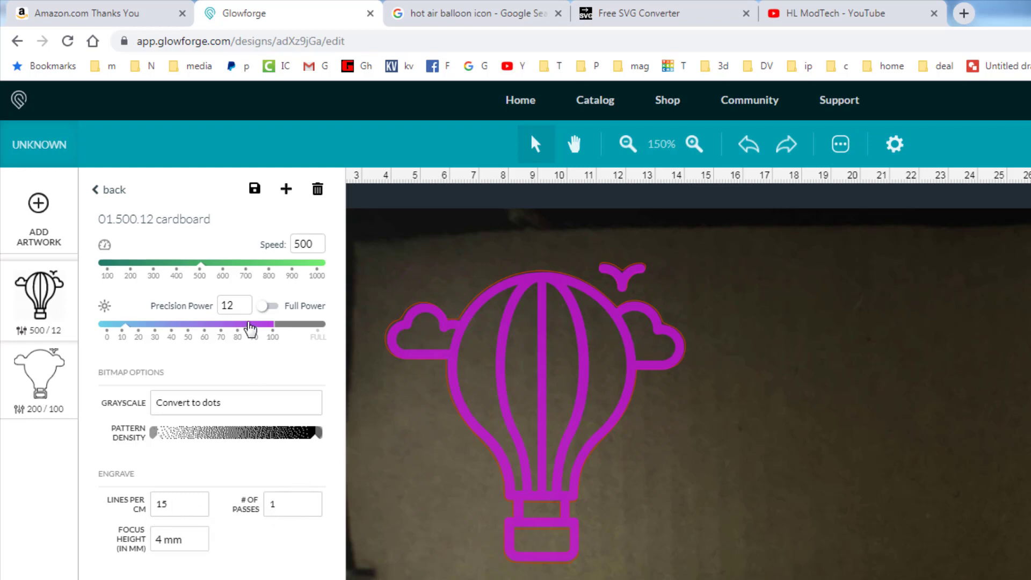
left_click_drag(234, 307, 184, 313)
Enter engrave power 50, close the settings, and send the balloon design to print.
type("50")
left_click(412, 461)
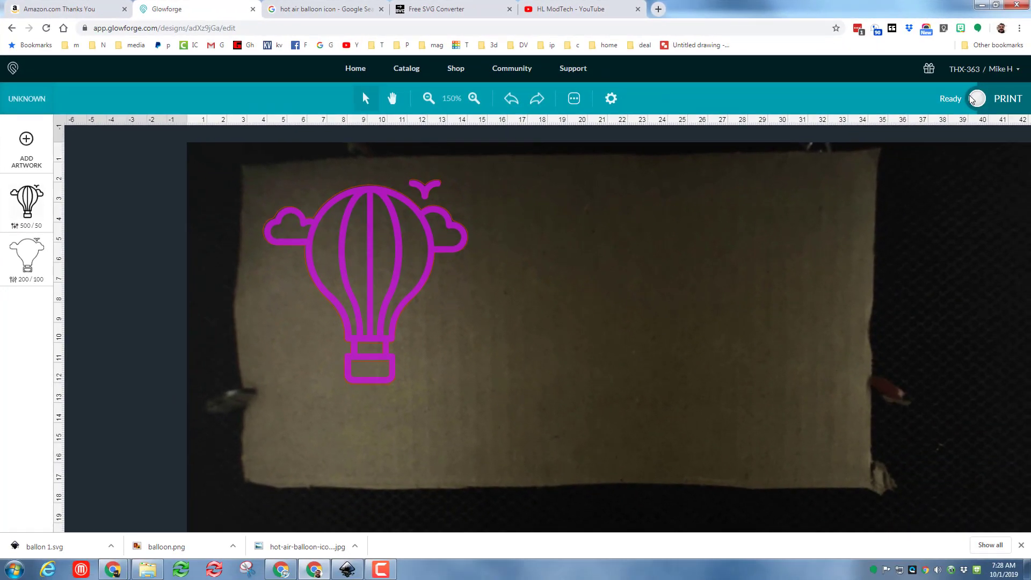
left_click(979, 100)
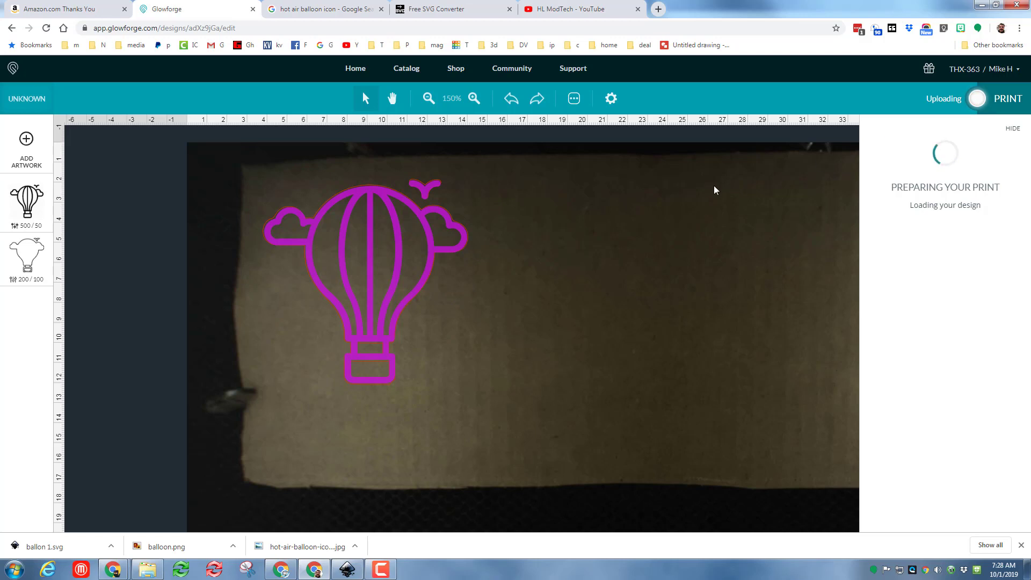